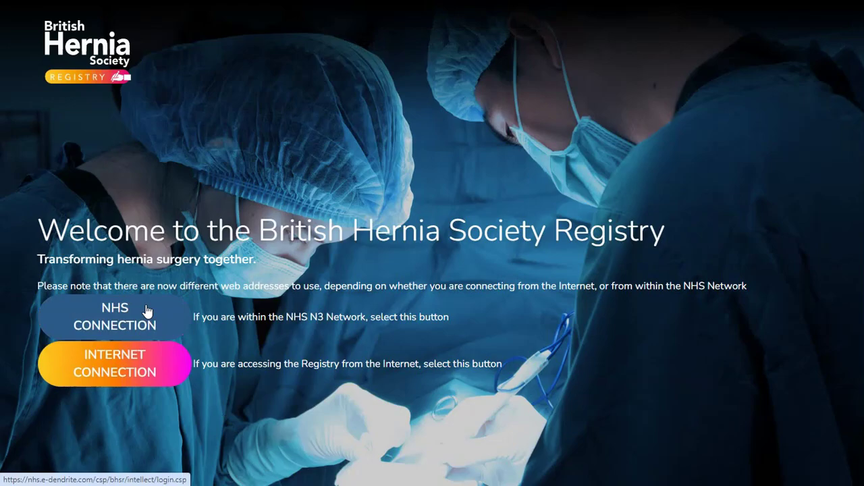
Step: Sign in to the registry over the internet connection after glancing at the information panel
left_click(150, 369)
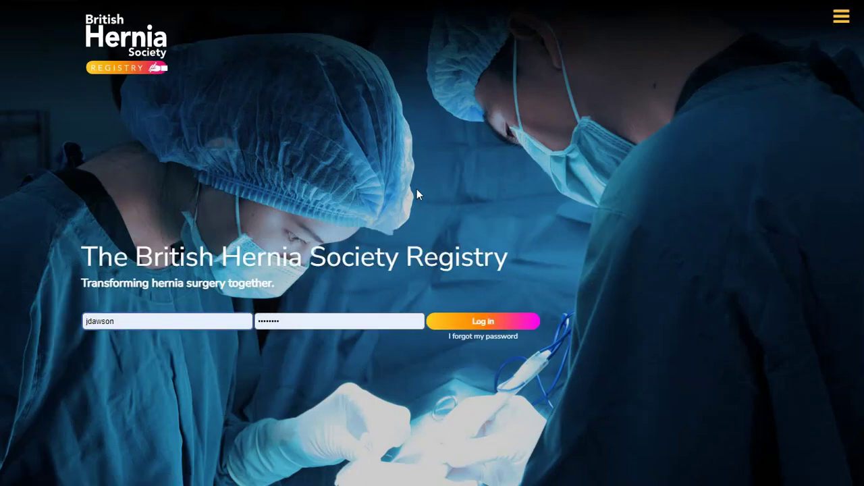
left_click(843, 20)
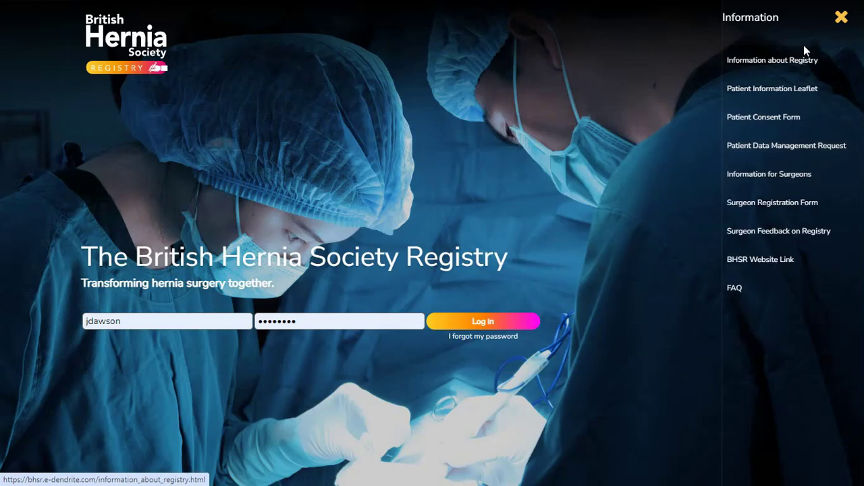
left_click(839, 18)
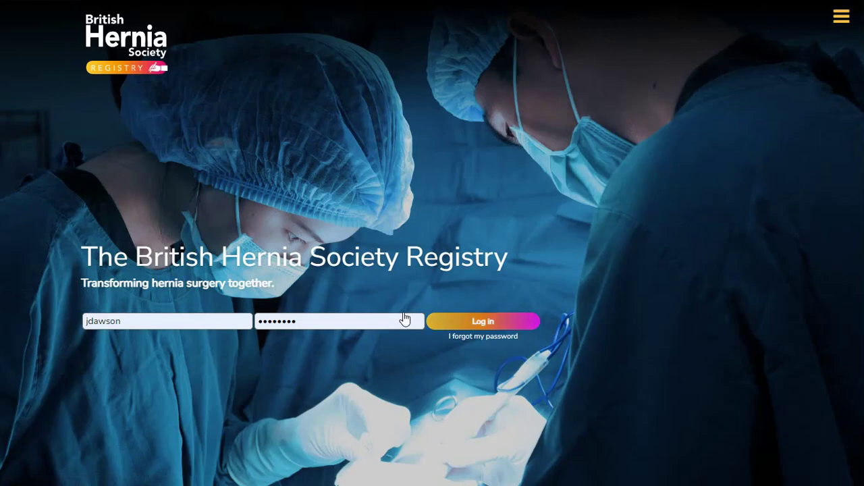
left_click(483, 318)
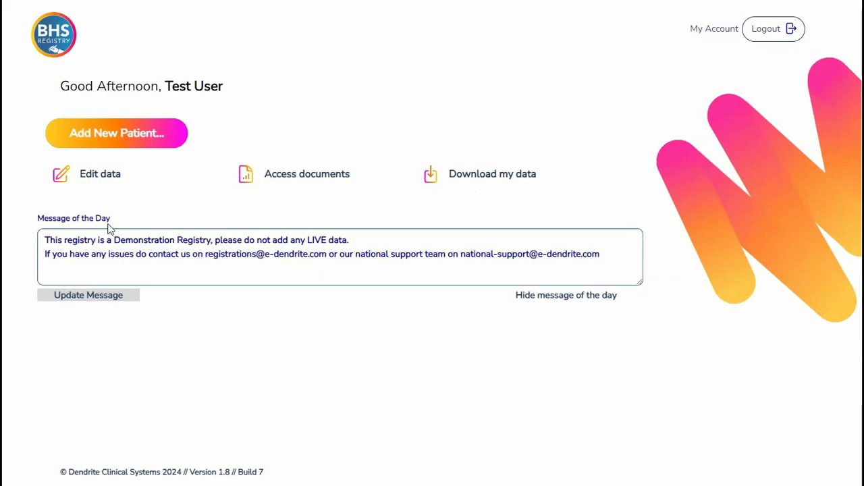
Step: Start a new patient record from the dashboard's Add New Patient link
left_click(108, 133)
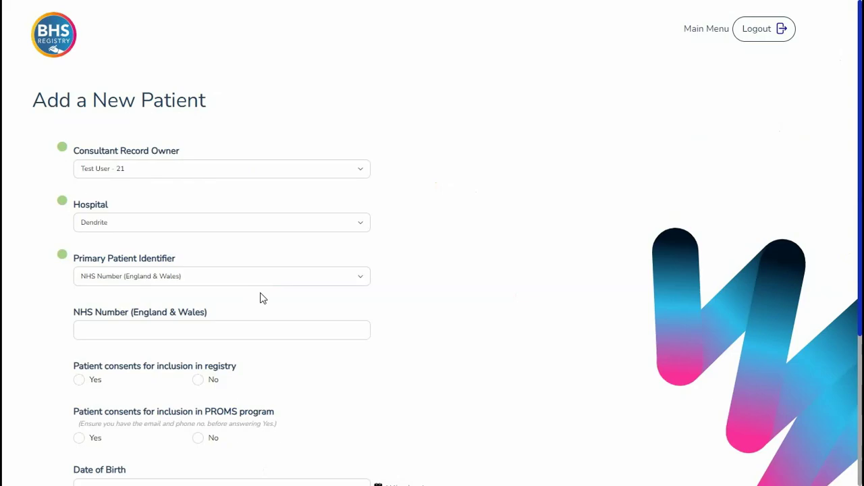
Step: Keep NHS Number as the identifier type and enter the patient's NHS number
left_click(363, 277)
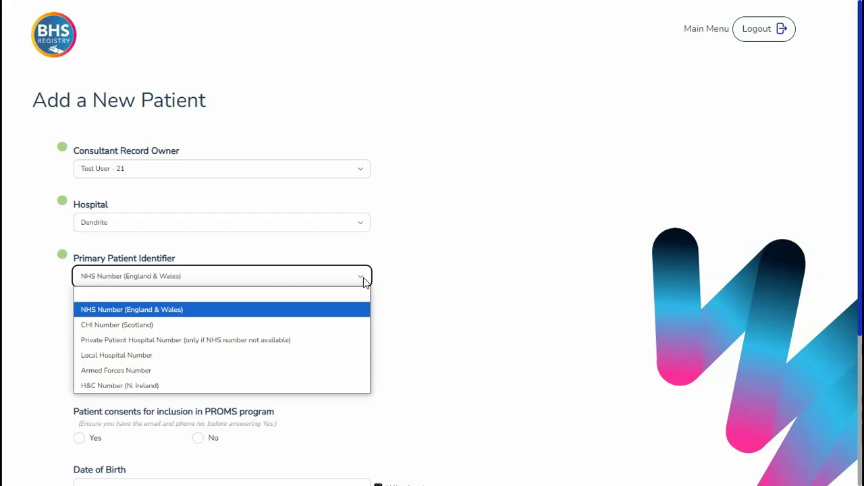
left_click(363, 276)
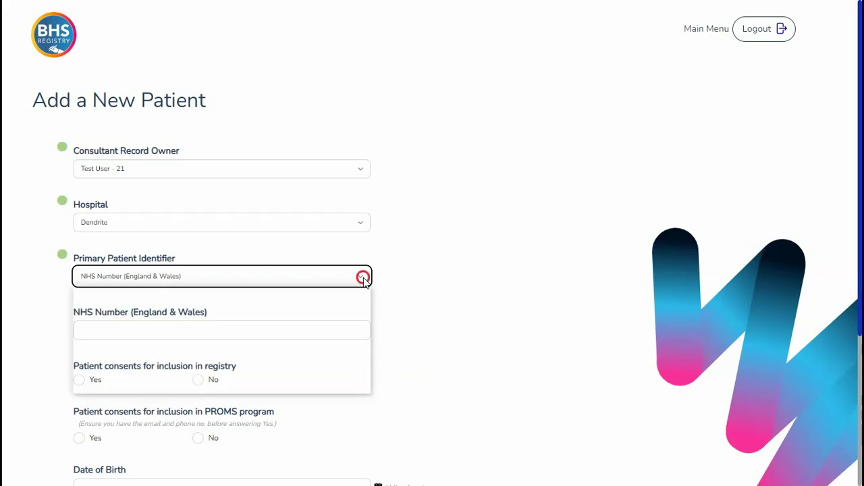
left_click(112, 330)
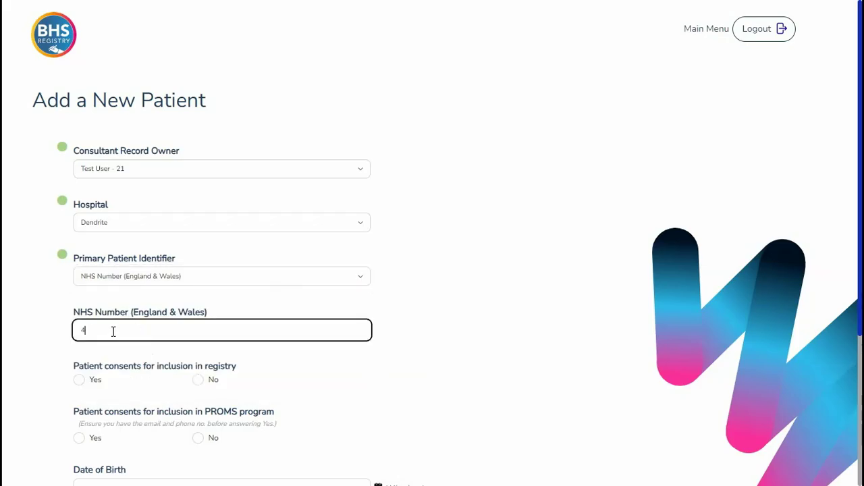
Step: Answer Yes to both the registry inclusion and PROMS consent questions
scroll(114, 331, "down", 1)
left_click(79, 316)
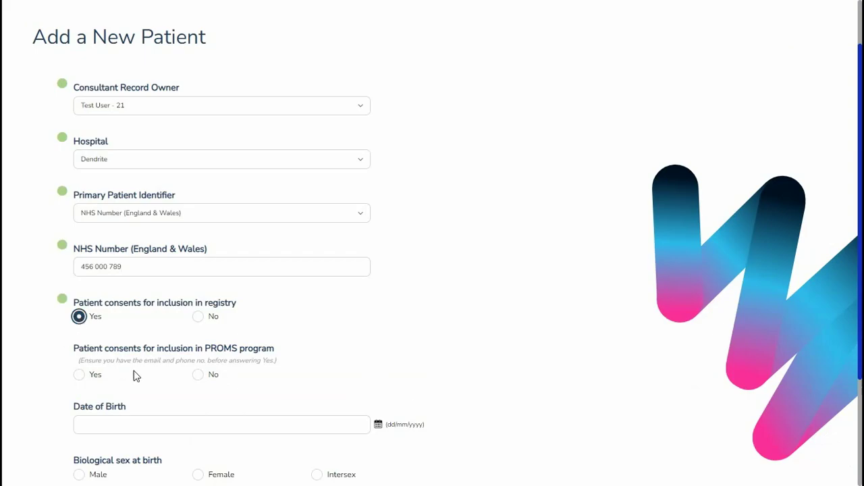
mouse_move(135, 376)
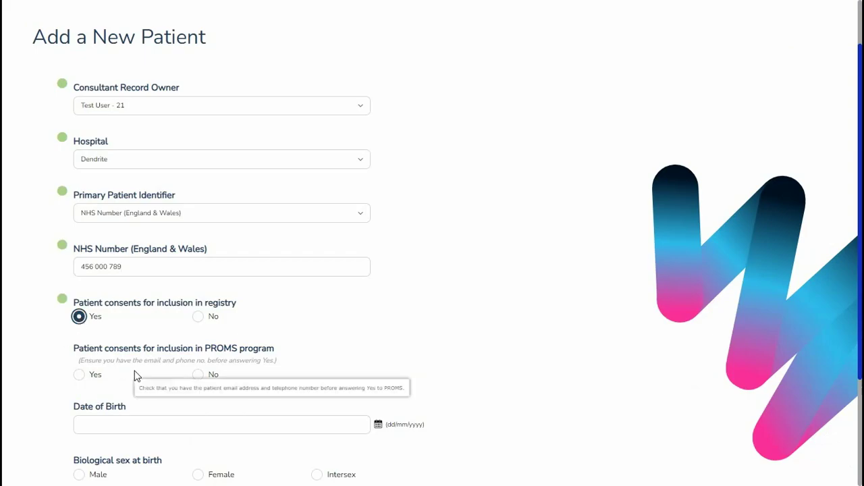
left_click(80, 377)
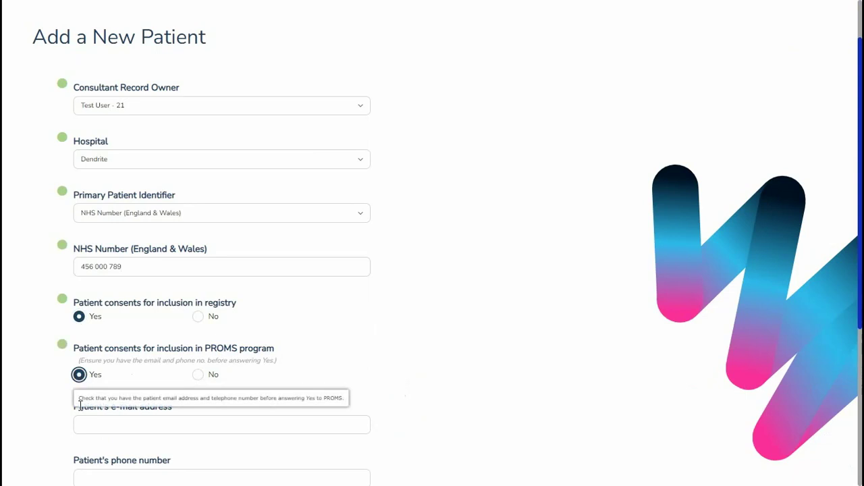
scroll(68, 405, "down", 1)
Step: Fill in the patient's e-mail address and international-format phone number
left_click(107, 363)
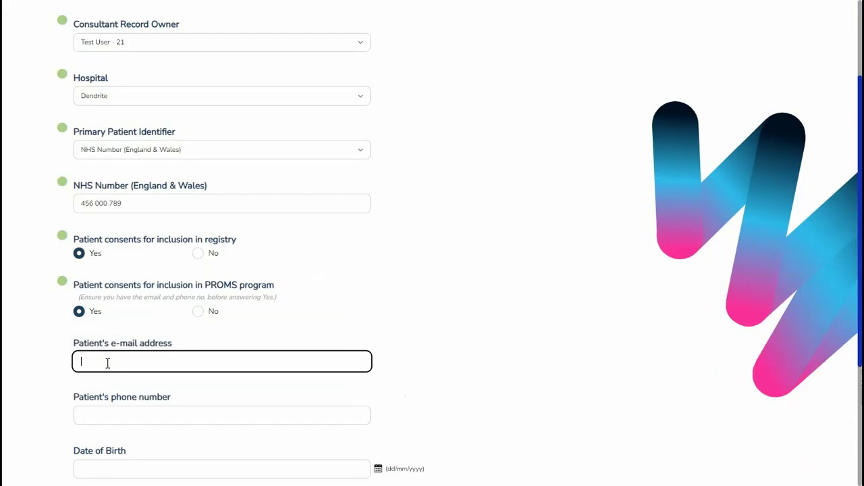
mouse_move(102, 415)
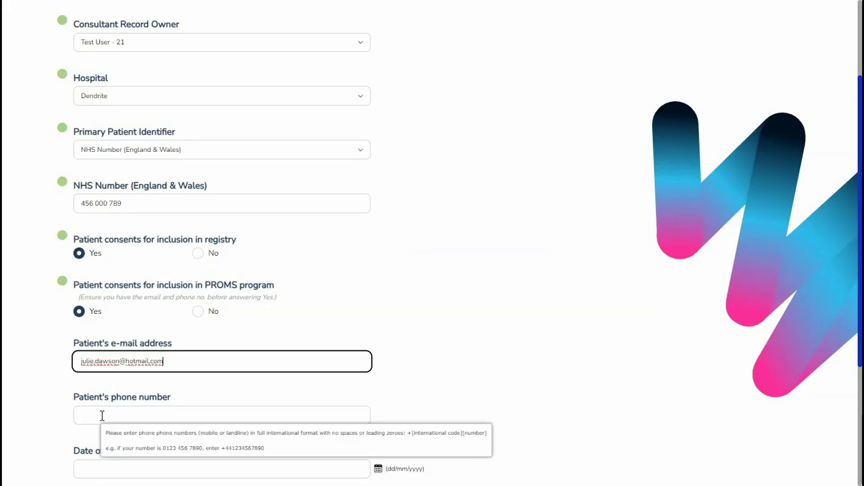
left_click(102, 416)
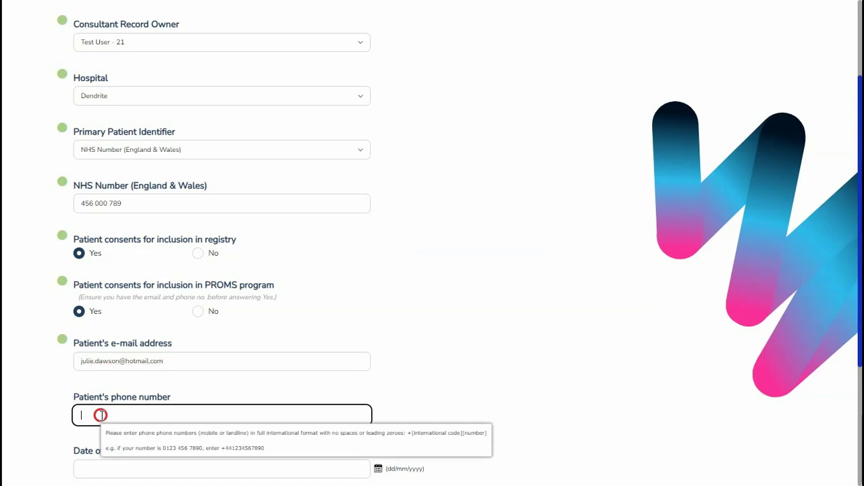
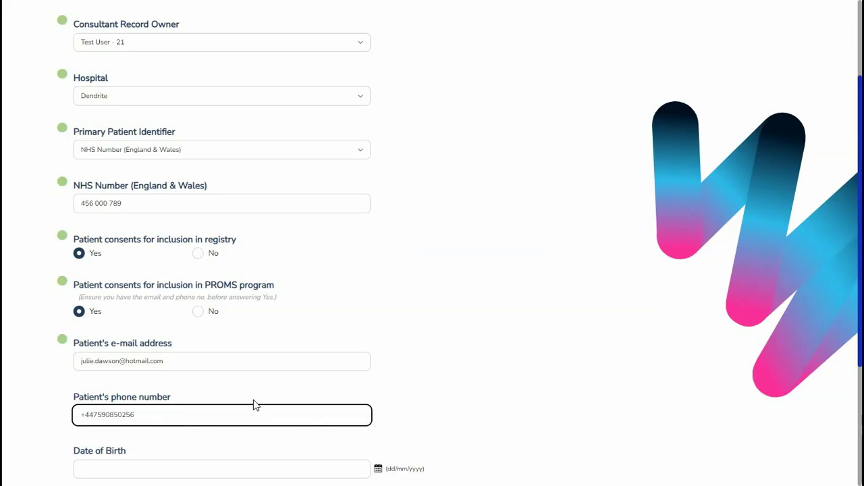
scroll(461, 365, "down", 1)
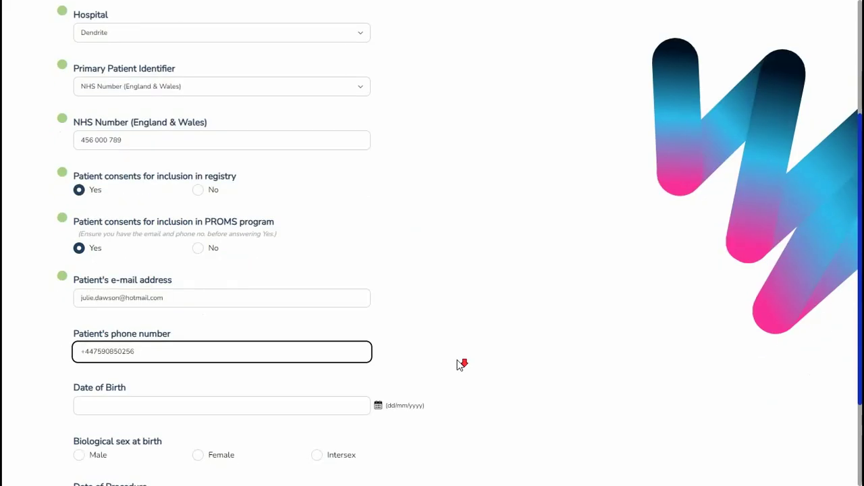
Step: Enter the patient's date of birth and set sex at birth to Female
left_click(110, 404)
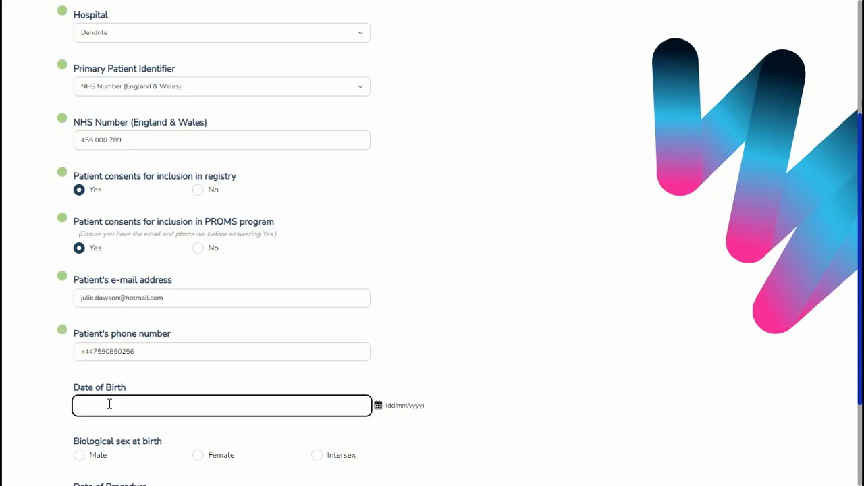
scroll(110, 404, "down", 2)
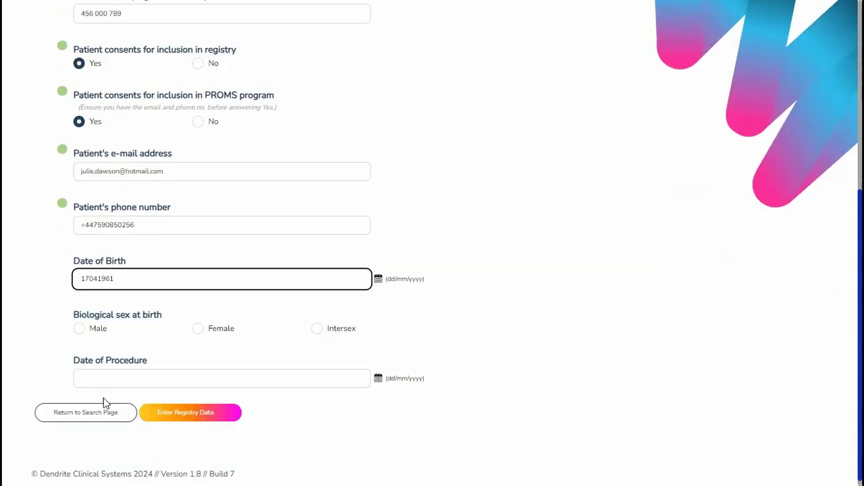
left_click(198, 329)
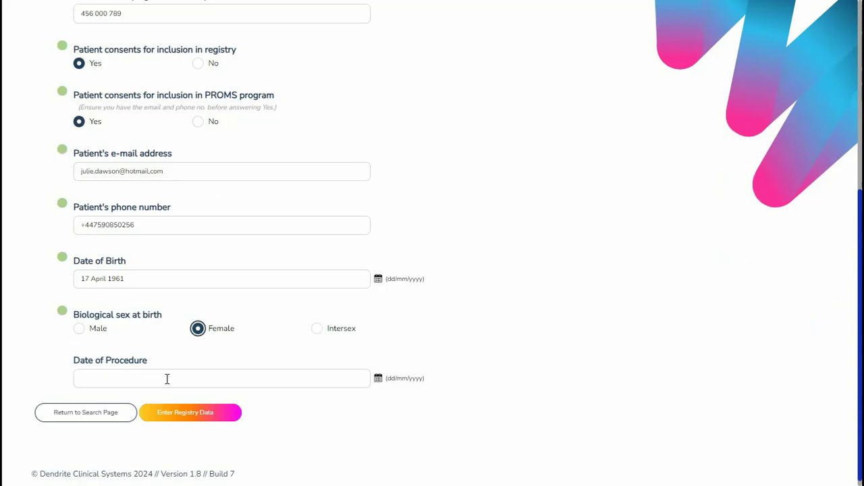
Step: Set the procedure date to 4 September 2024 using the calendar
left_click(377, 379)
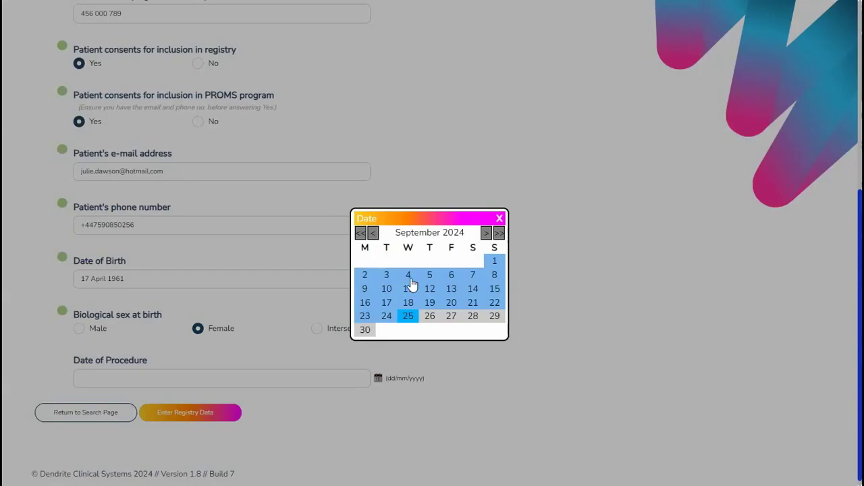
left_click(408, 275)
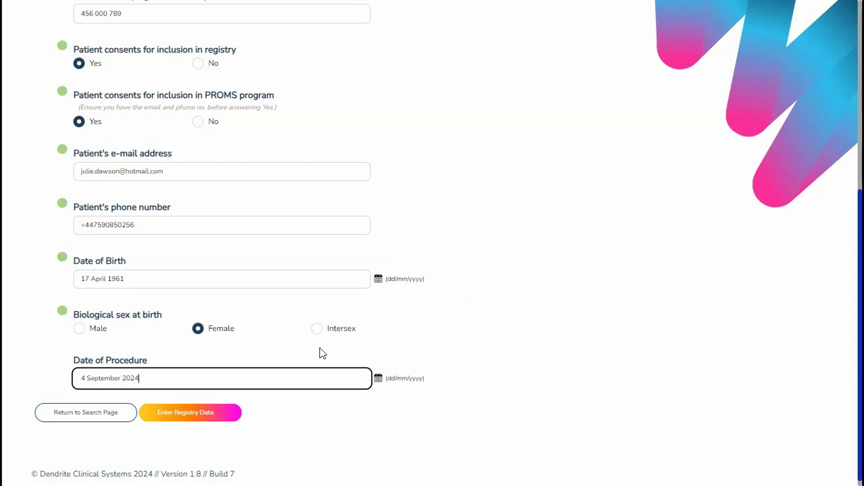
scroll(321, 350, "up", 3)
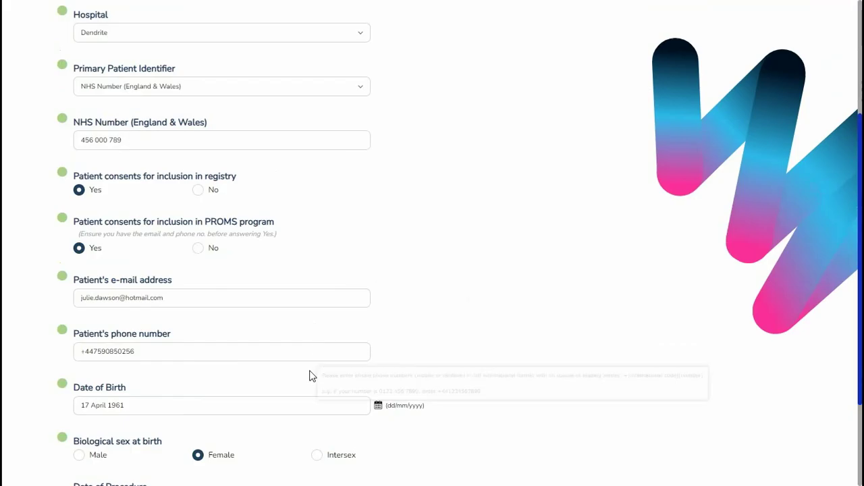
scroll(466, 451, "down", 2)
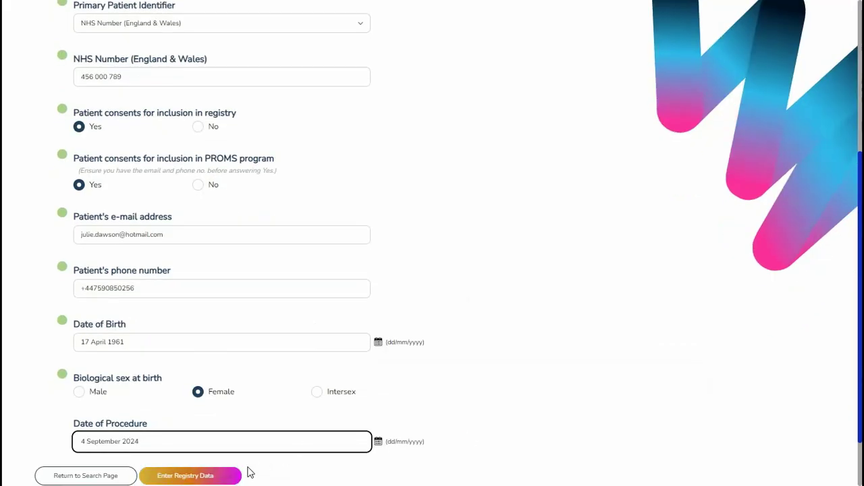
Step: Save the new patient and open its registry data on the Risk factors page
left_click(211, 476)
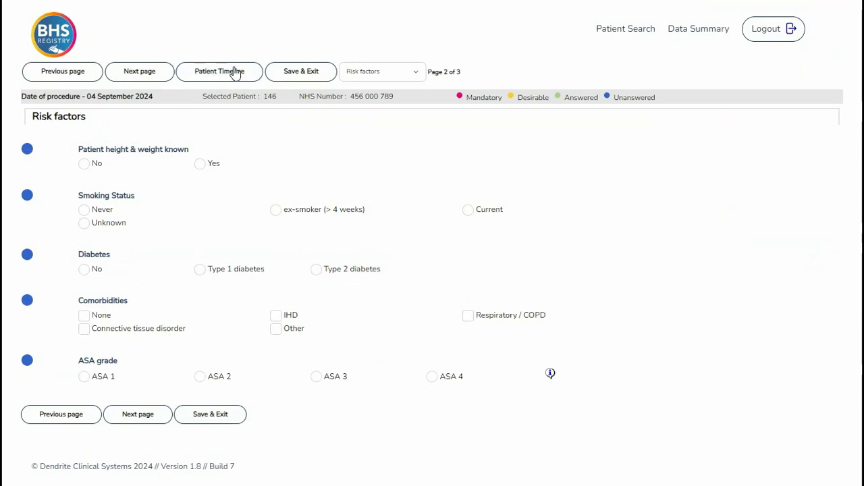
left_click(417, 79)
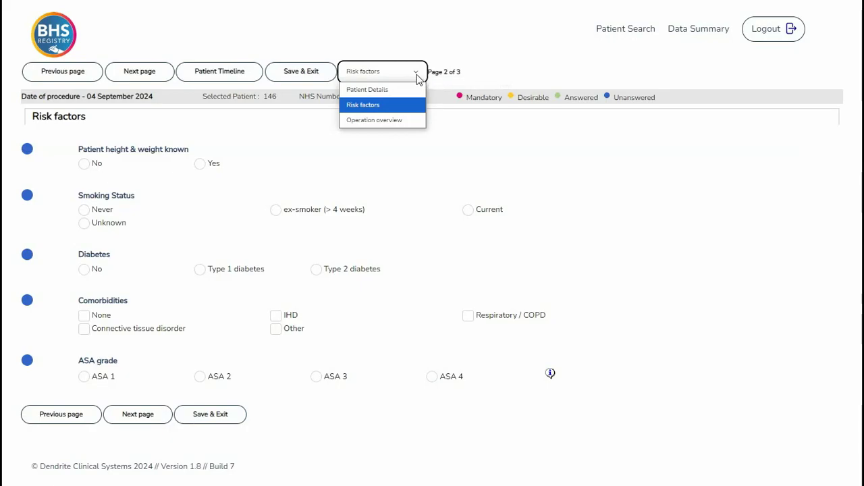
left_click(416, 75)
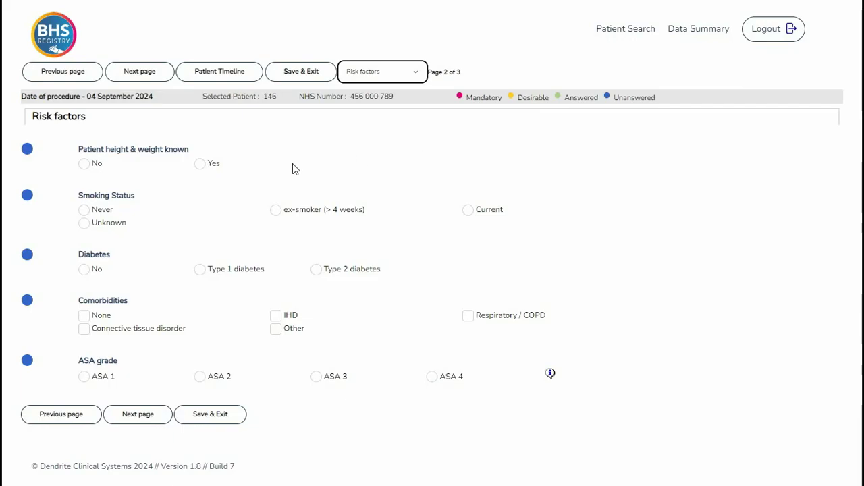
Step: Toggle 'Patient height & weight known' between Yes and No, leaving it at No
left_click(84, 165)
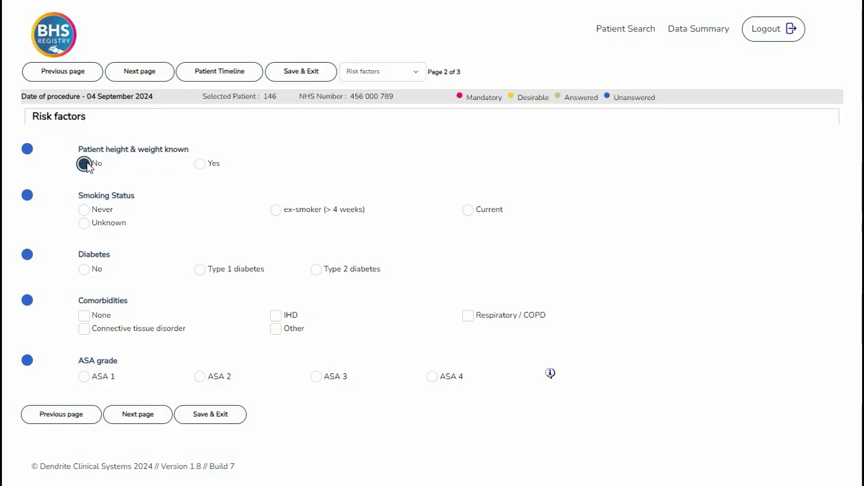
left_click(199, 165)
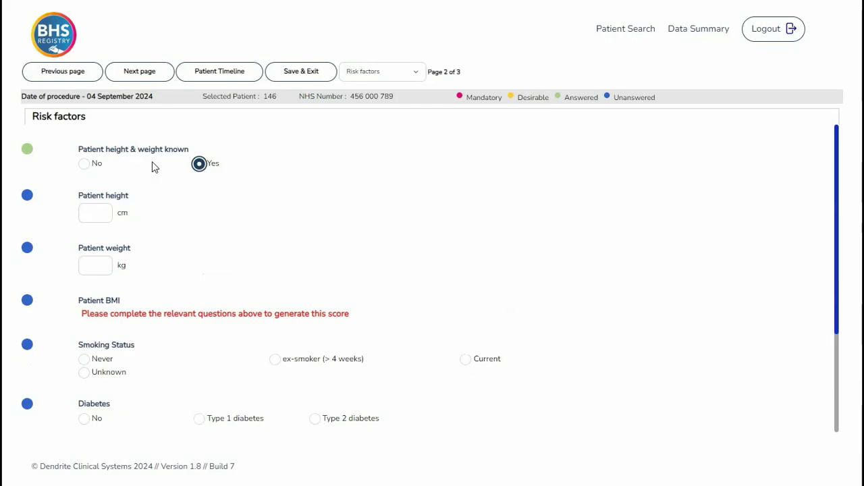
left_click(84, 165)
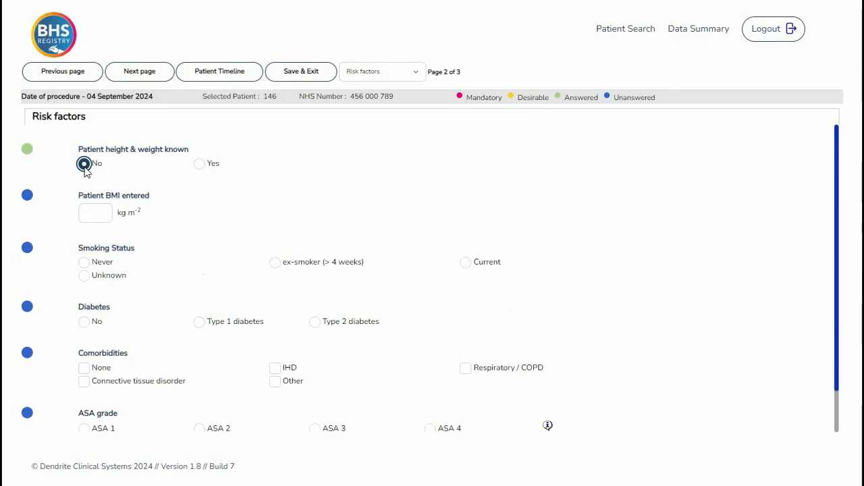
left_click(84, 164)
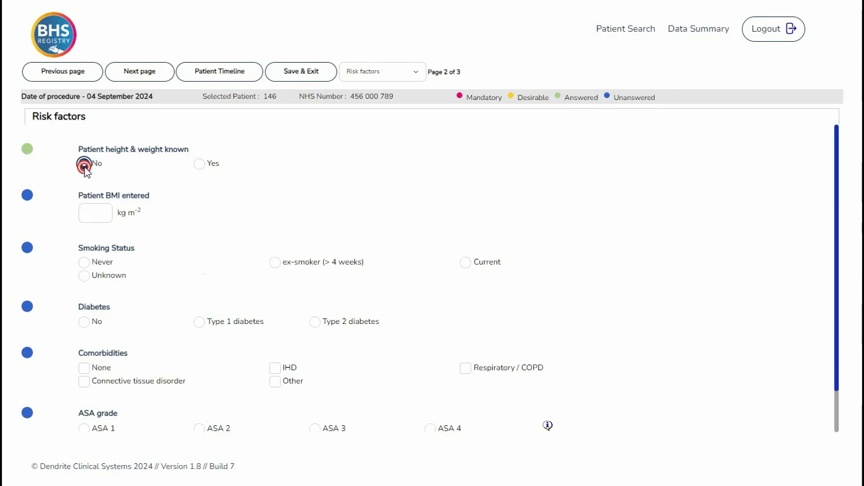
left_click(152, 179)
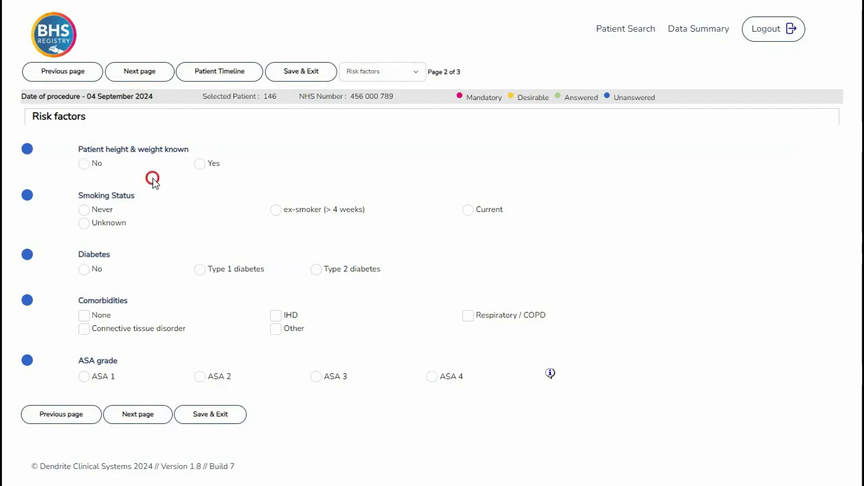
left_click(84, 164)
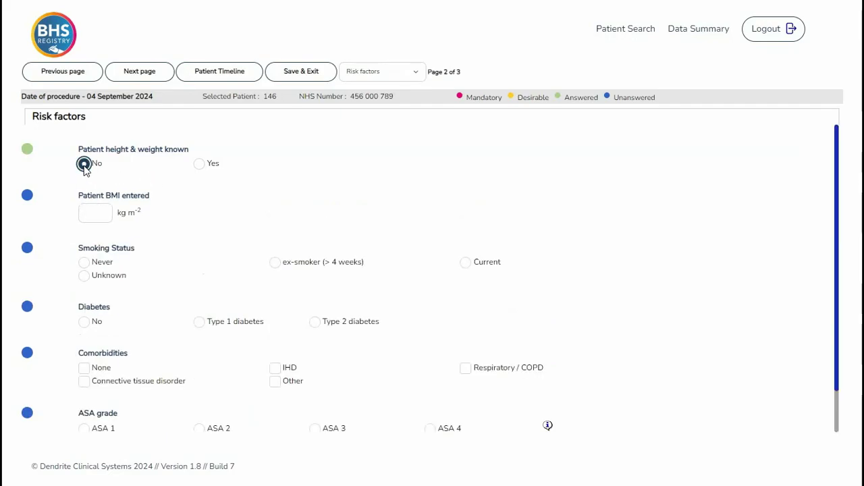
left_click(199, 164)
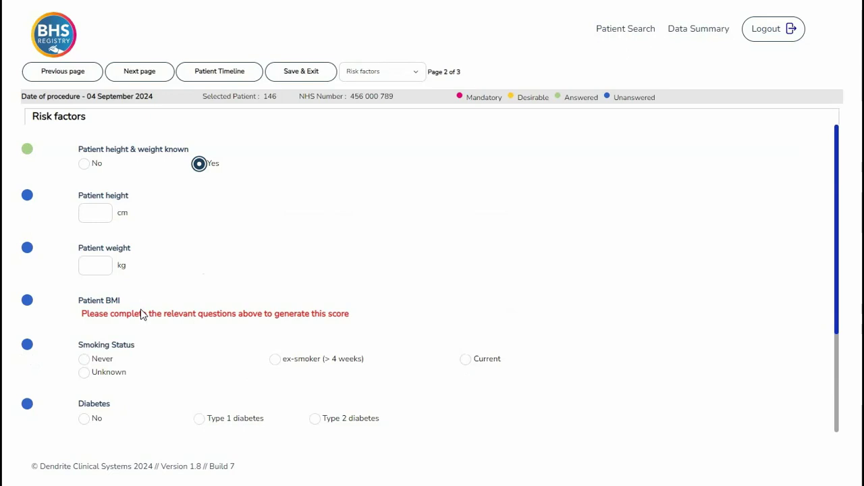
left_click(83, 164)
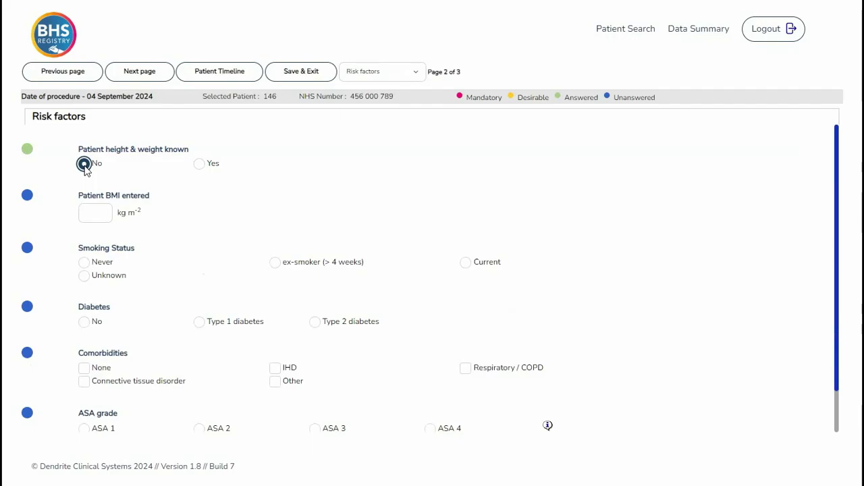
Step: Record BMI 30, never smoked, no diabetes, no comorbidities and ASA grade 1
left_click(93, 211)
type("30")
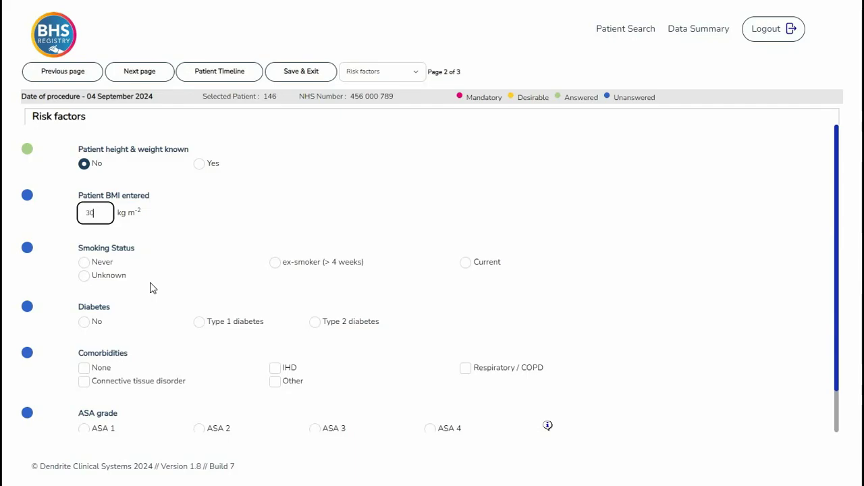
left_click(84, 262)
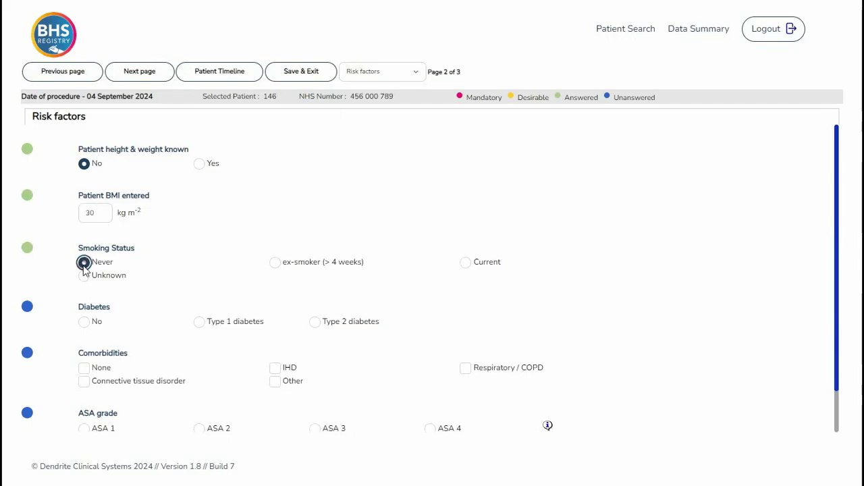
left_click(85, 322)
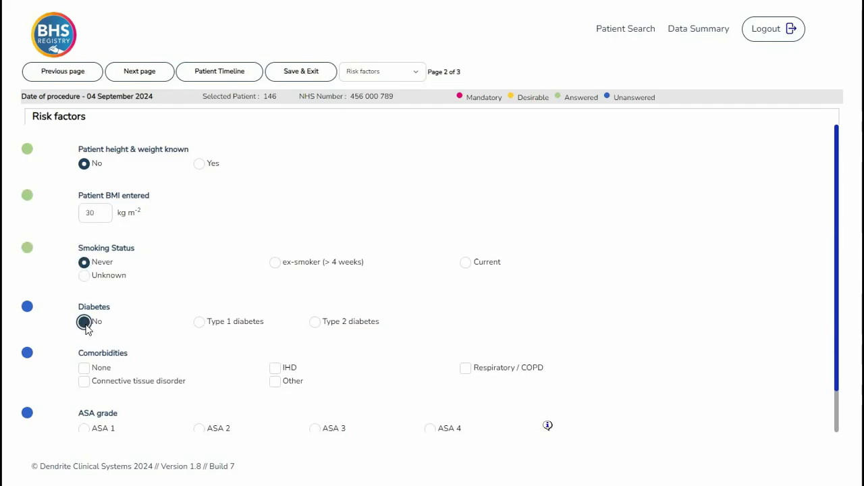
left_click(85, 369)
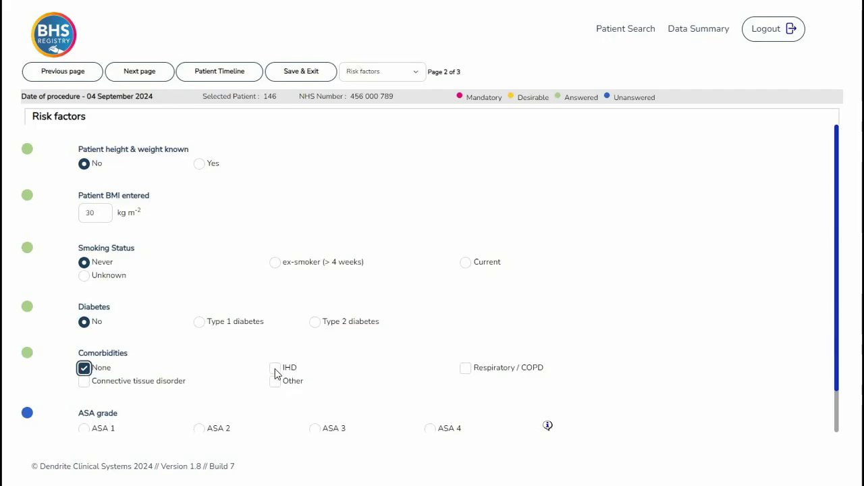
scroll(275, 372, "down", 1)
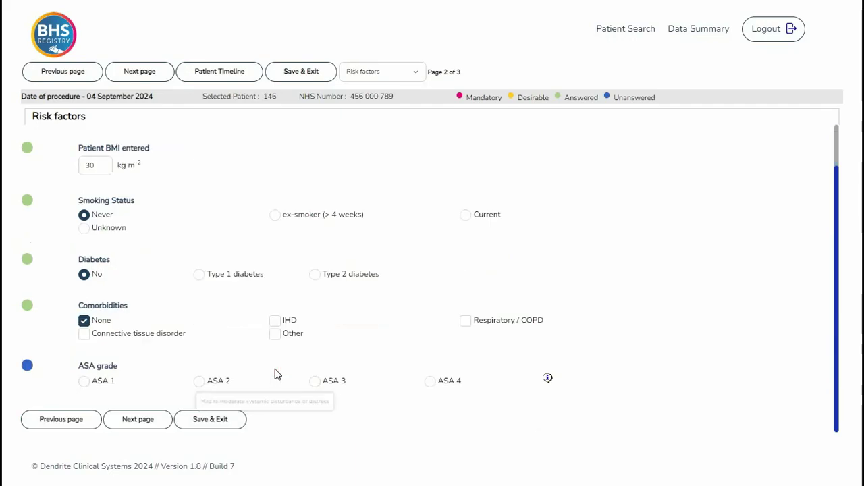
left_click(83, 383)
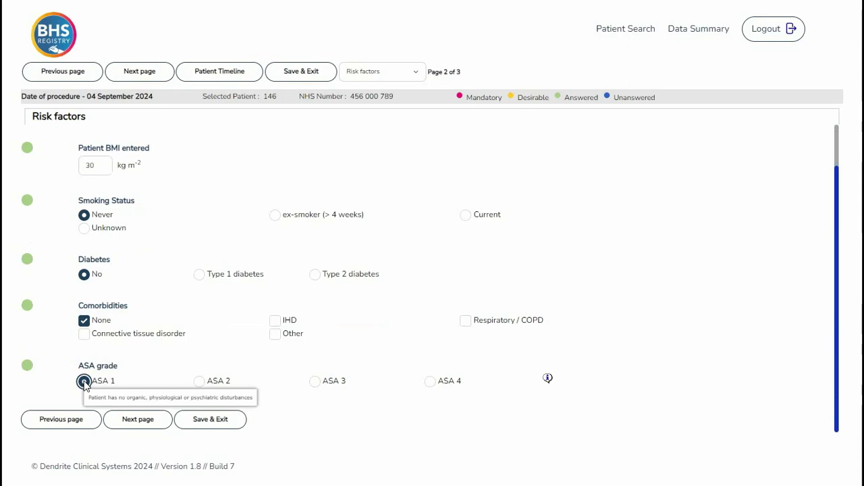
Step: On Operation overview, record a consultant-performed, elective, primary procedure
left_click(132, 420)
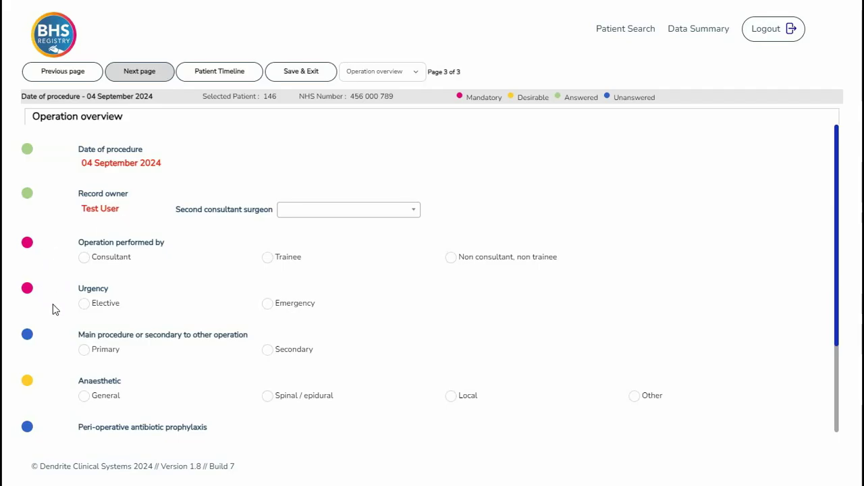
left_click(88, 261)
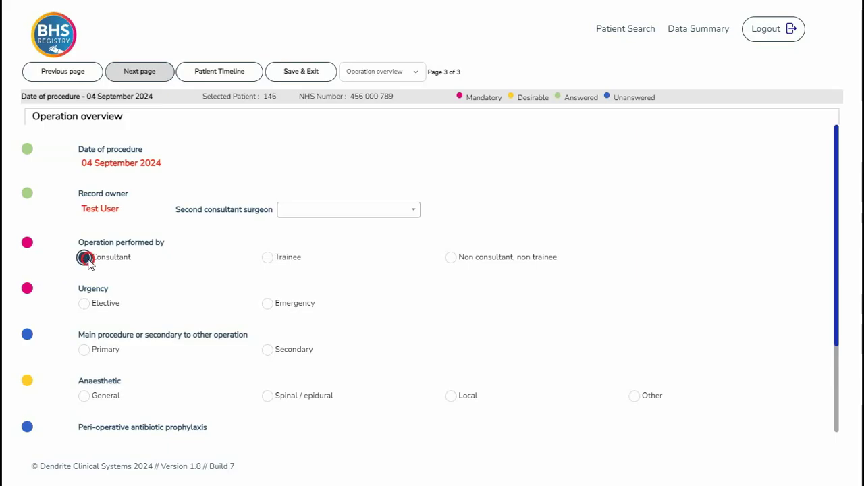
left_click(86, 305)
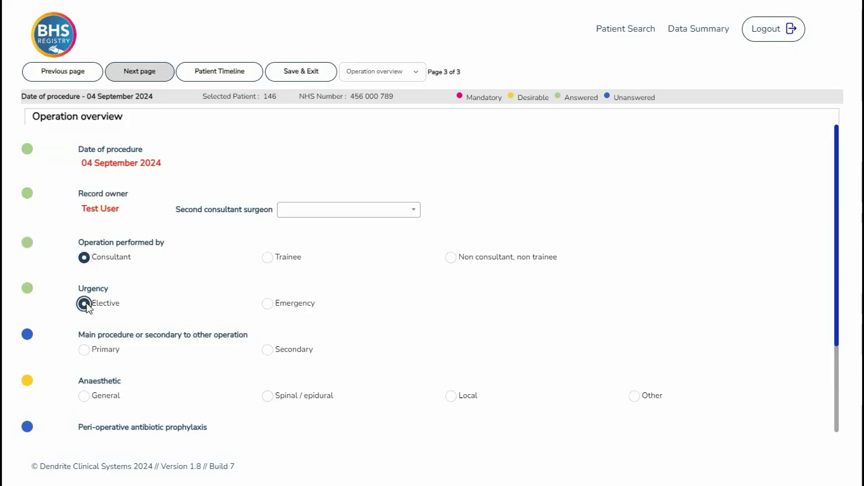
left_click(84, 351)
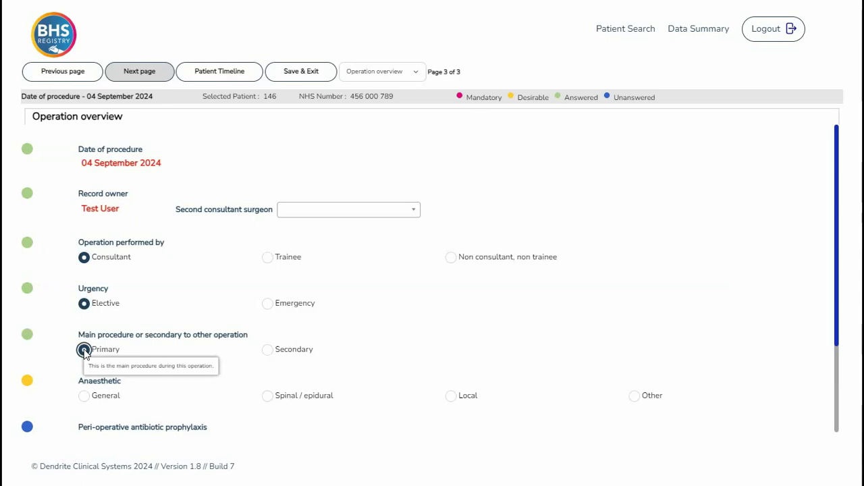
Step: Record general anaesthetic, antibiotic prophylaxis given, and a left groin hernia
scroll(85, 337, "down", 2)
left_click(84, 277)
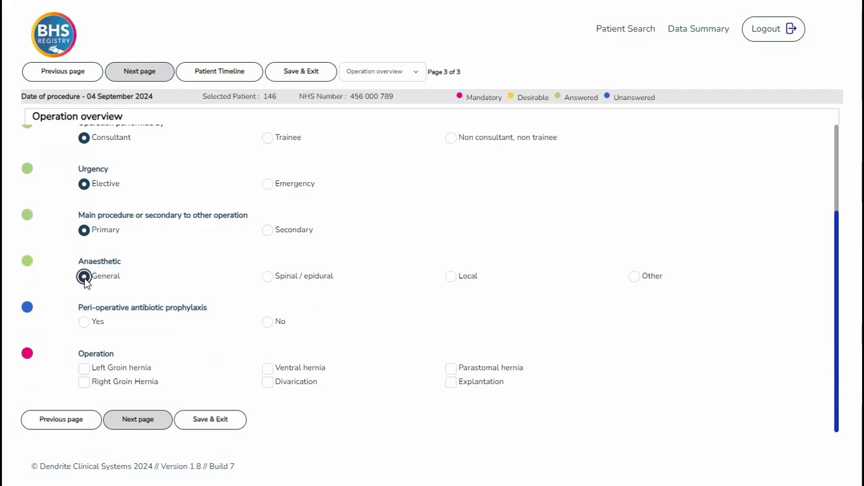
left_click(84, 322)
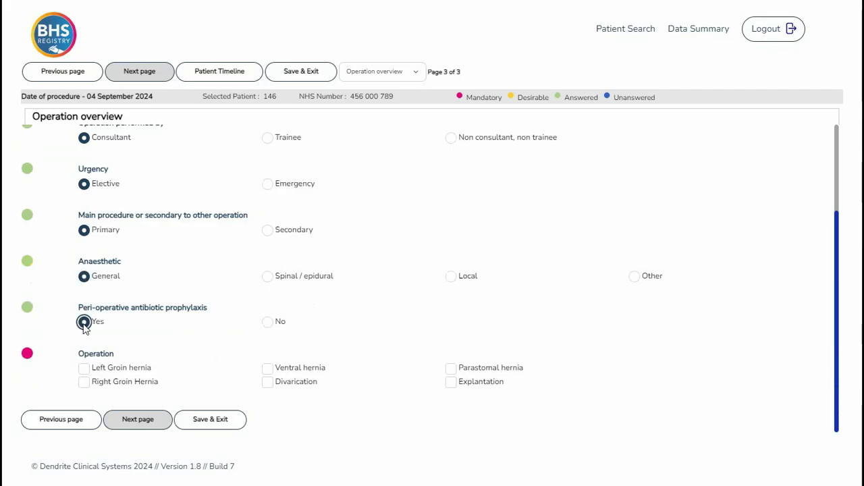
left_click(84, 369)
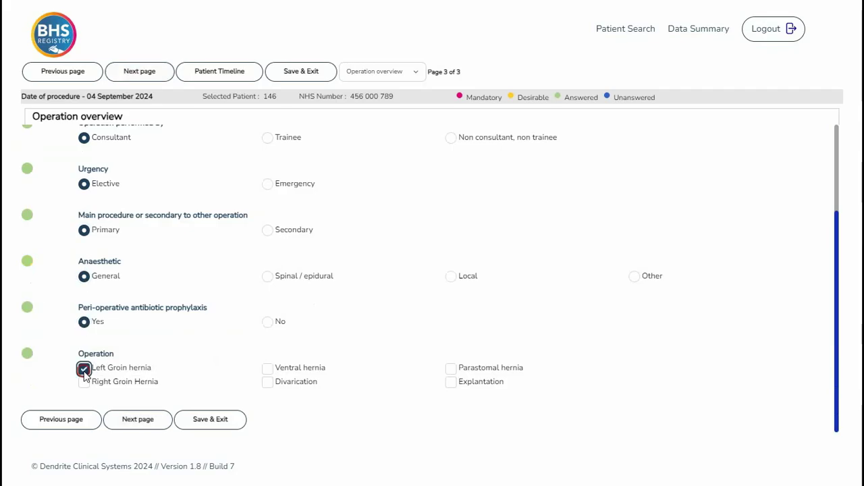
Step: Record the groin hernia as a non-recurrent, indirect inguinal hernia
left_click(150, 423)
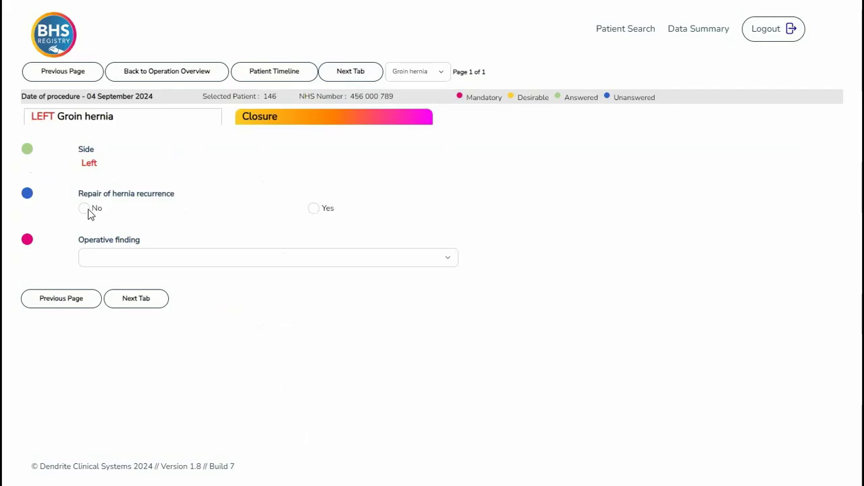
left_click(86, 210)
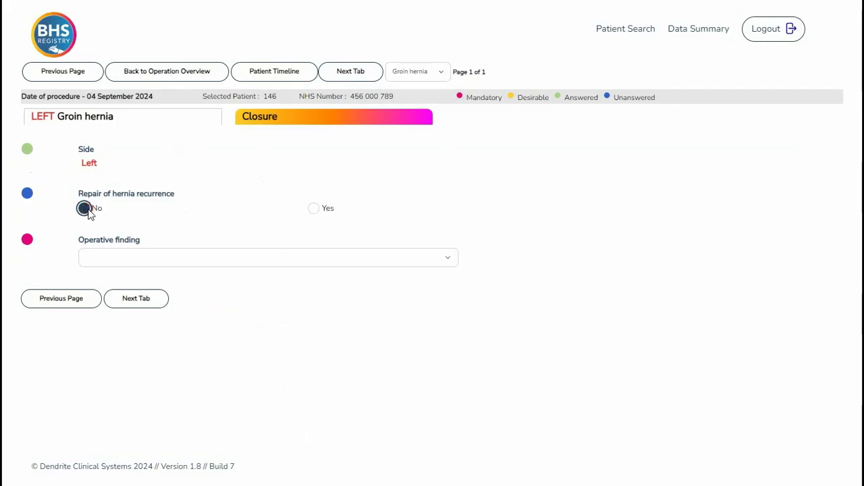
left_click(443, 264)
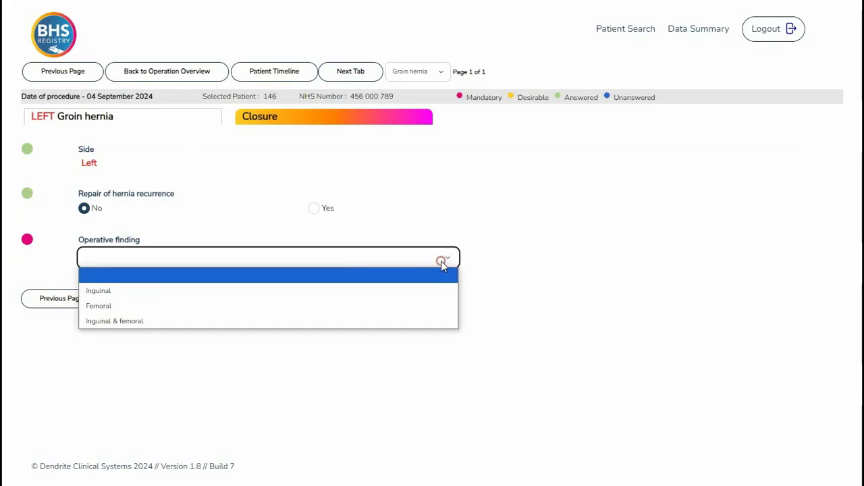
left_click(440, 291)
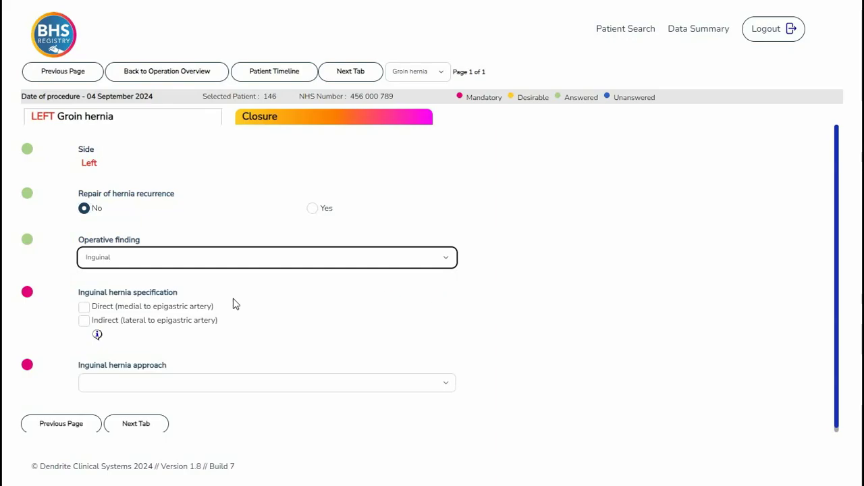
left_click(83, 323)
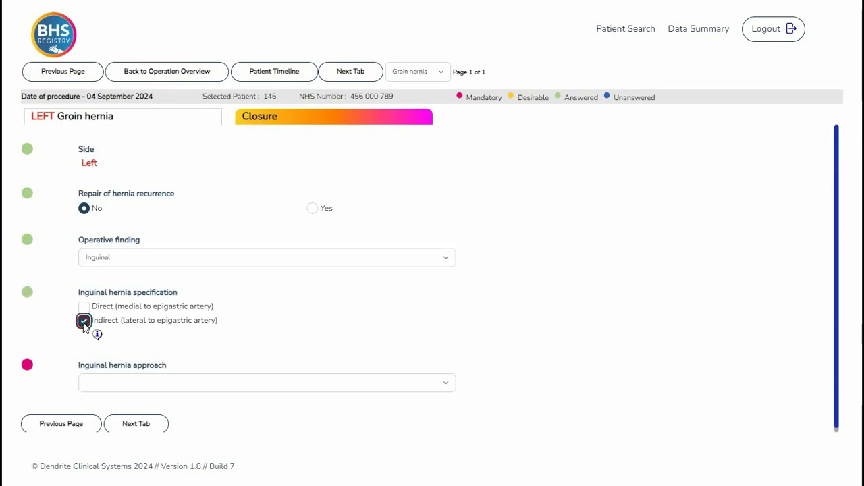
left_click(98, 336)
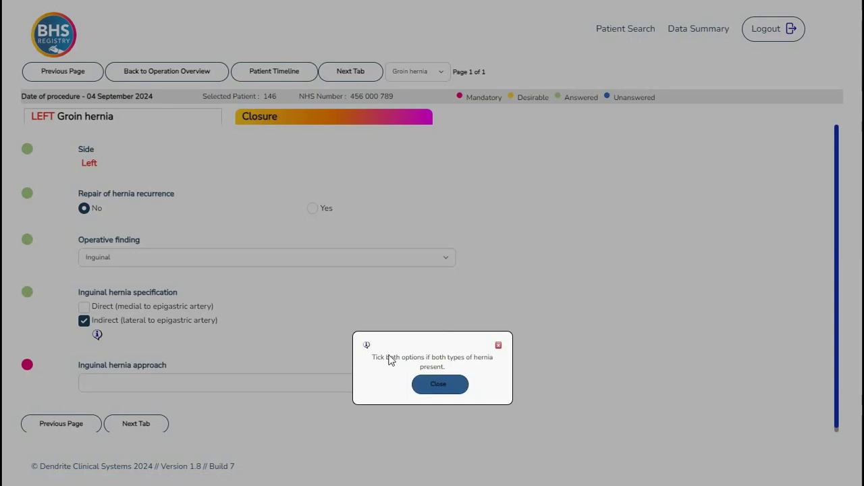
left_click(439, 384)
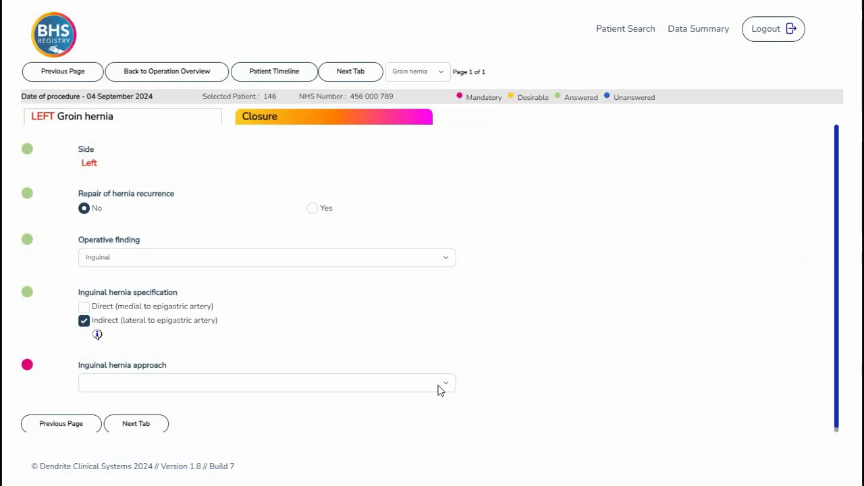
Step: Set the approach to robotic TAPP with a da Vinci robot and save the answers
left_click(441, 390)
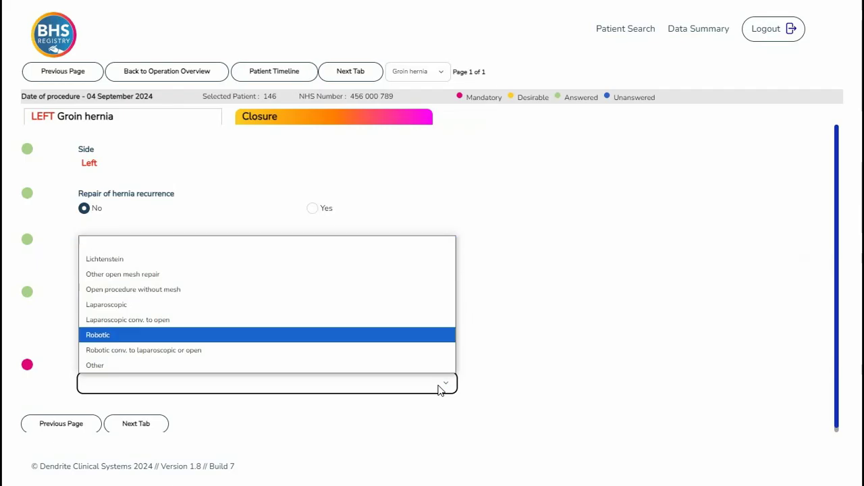
left_click(163, 336)
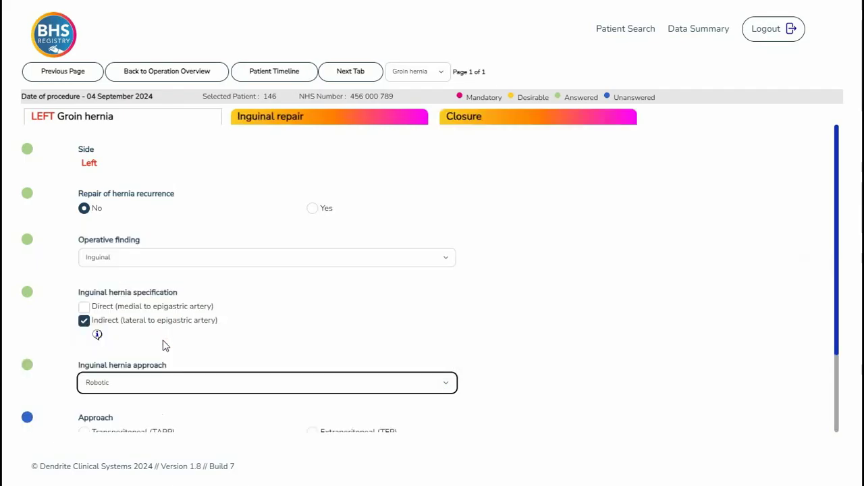
scroll(83, 331, "down", 2)
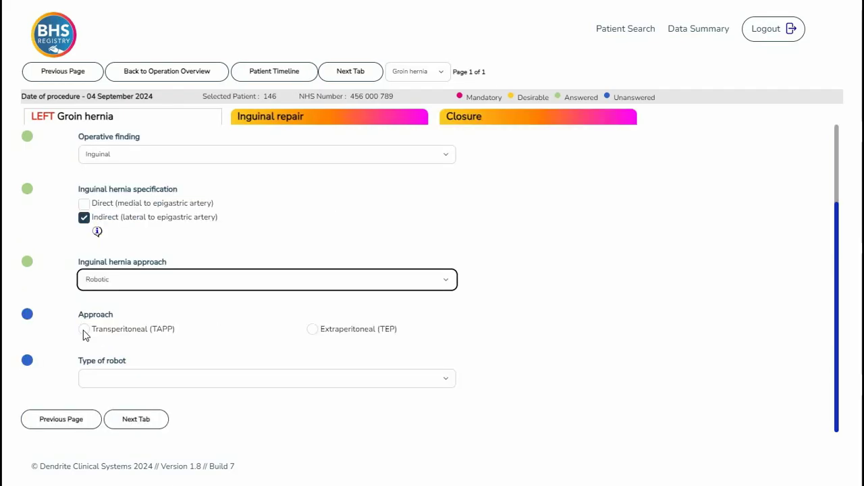
left_click(84, 331)
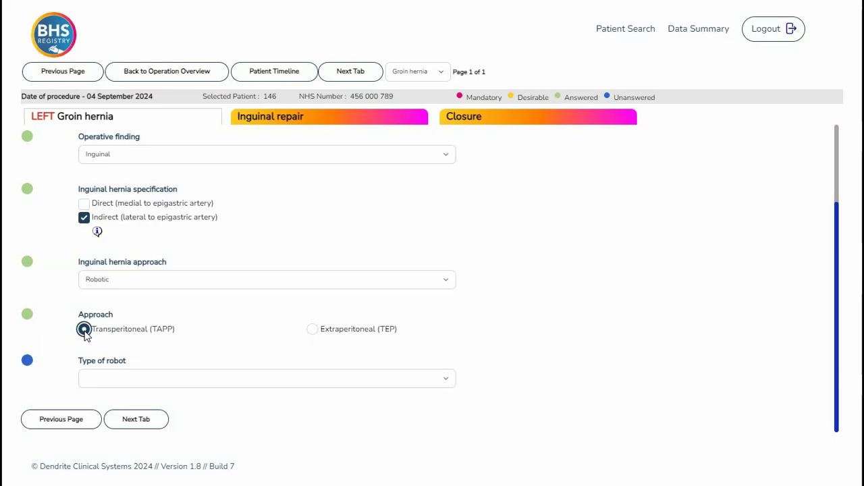
left_click(425, 378)
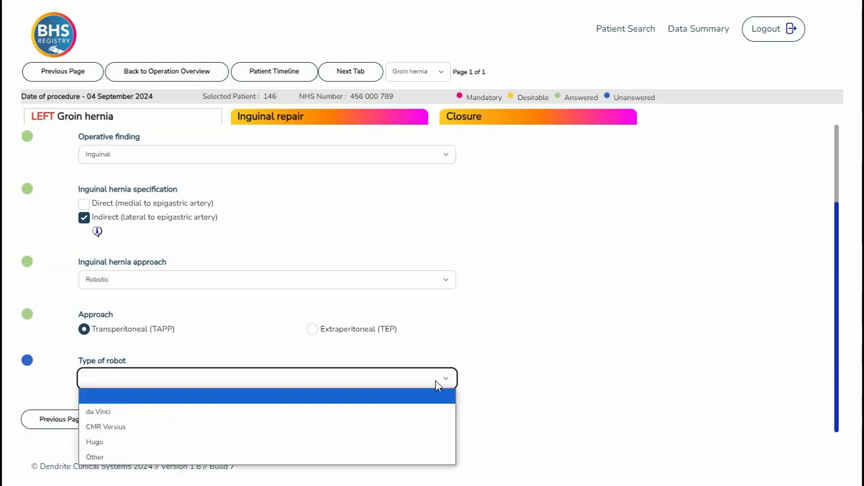
left_click(408, 413)
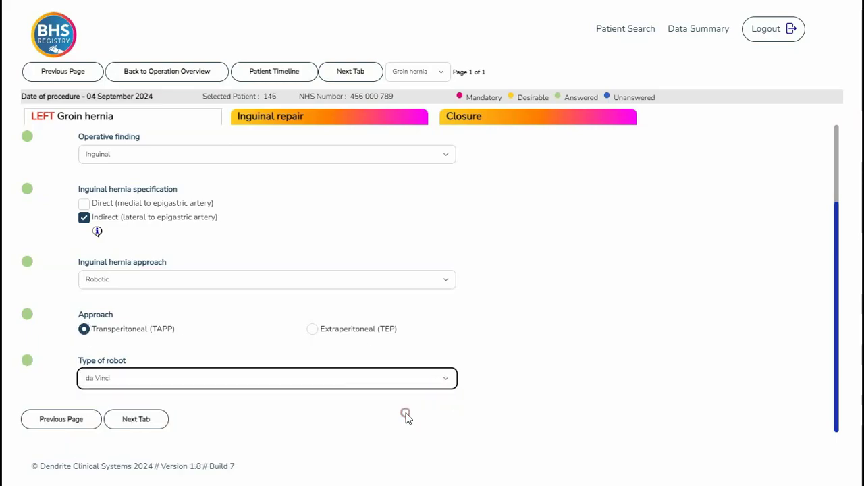
left_click(150, 420)
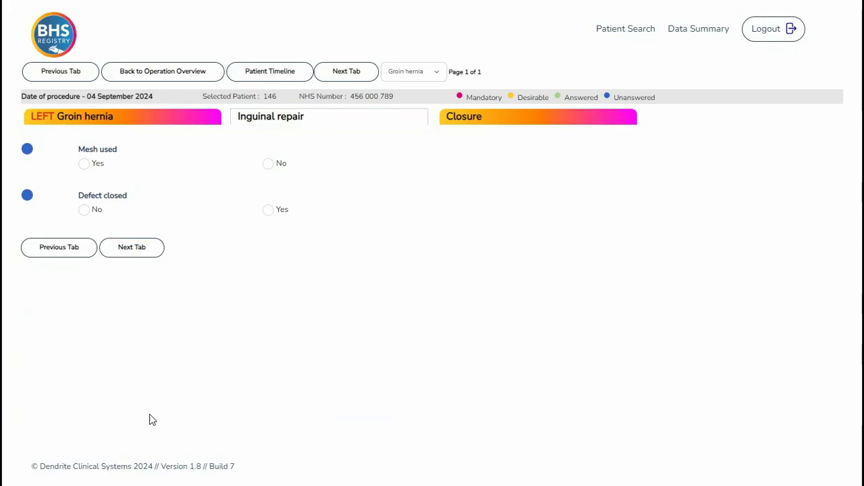
Step: Record a pre-peritoneal mesh, choosing Ultrapro Advanced found by searching 'ultra'
left_click(84, 164)
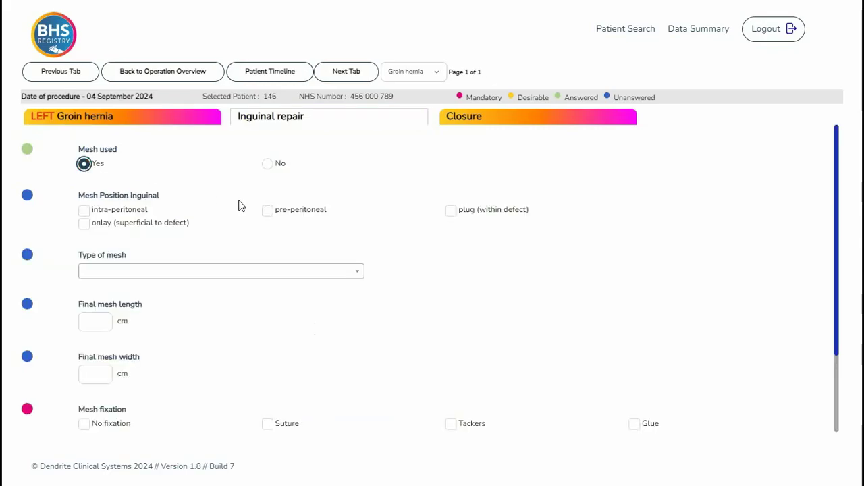
left_click(268, 210)
left_click(355, 271)
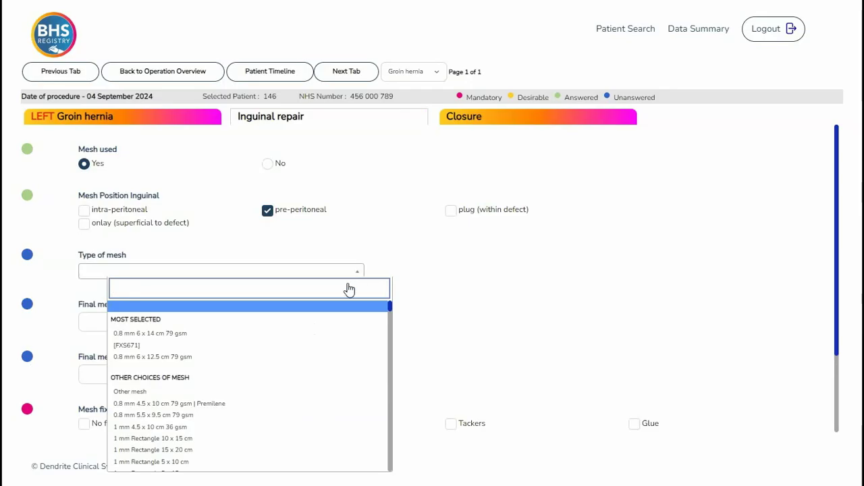
scroll(324, 358, "down", 5)
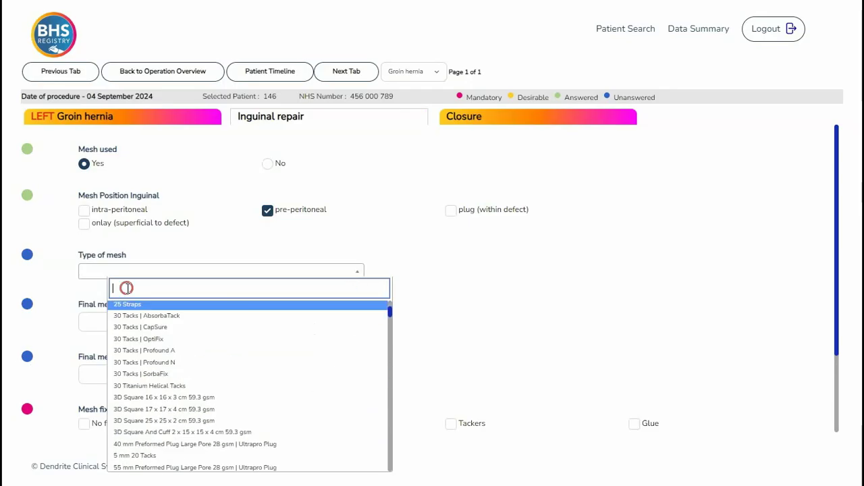
type("ultra")
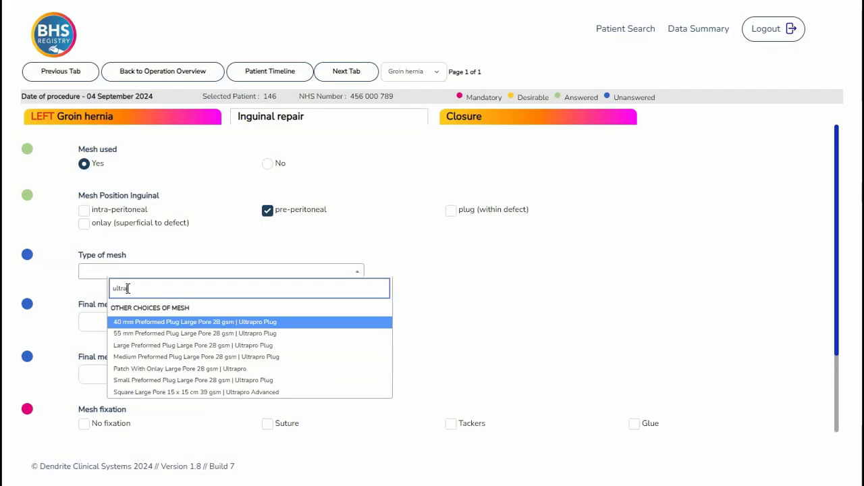
left_click(164, 397)
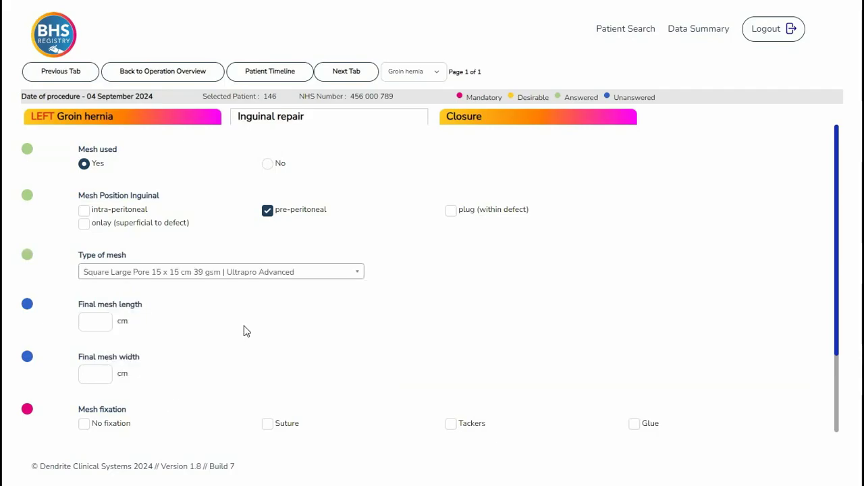
Step: Enter final mesh size 15 × 10 cm, Fix8 glue fixation and defect not closed
left_click(94, 322)
type("15")
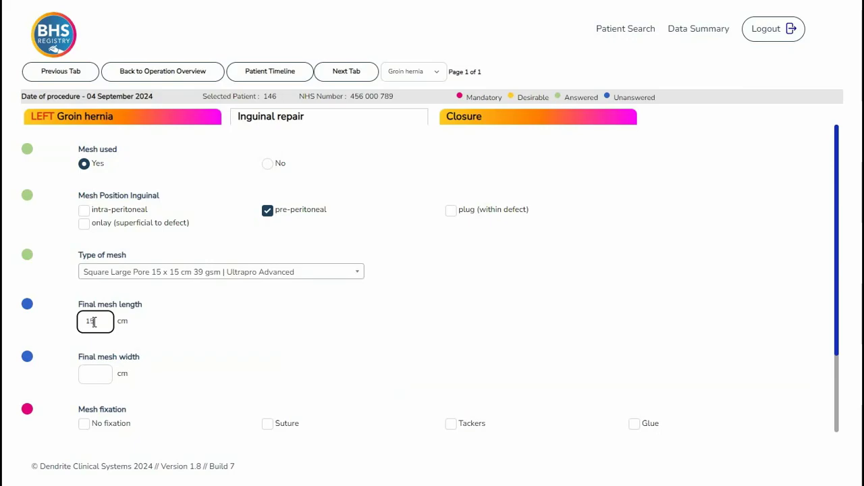
left_click(95, 375)
type("1")
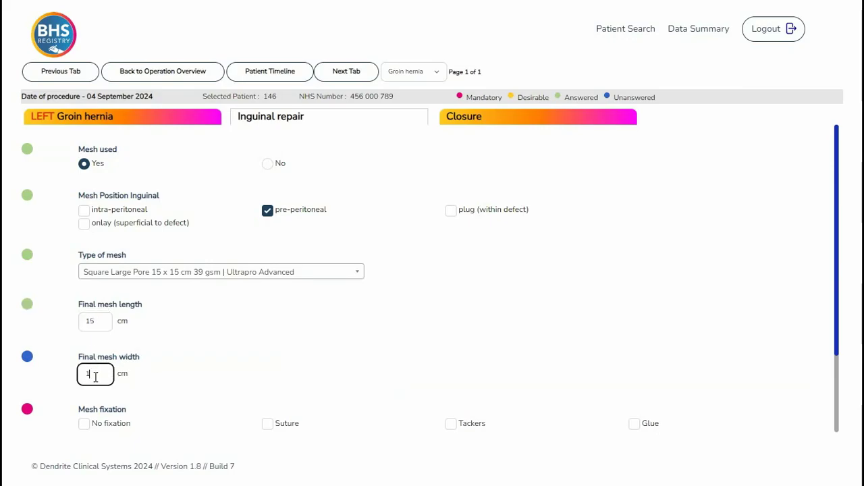
type("0")
scroll(646, 330, "down", 2)
left_click(634, 322)
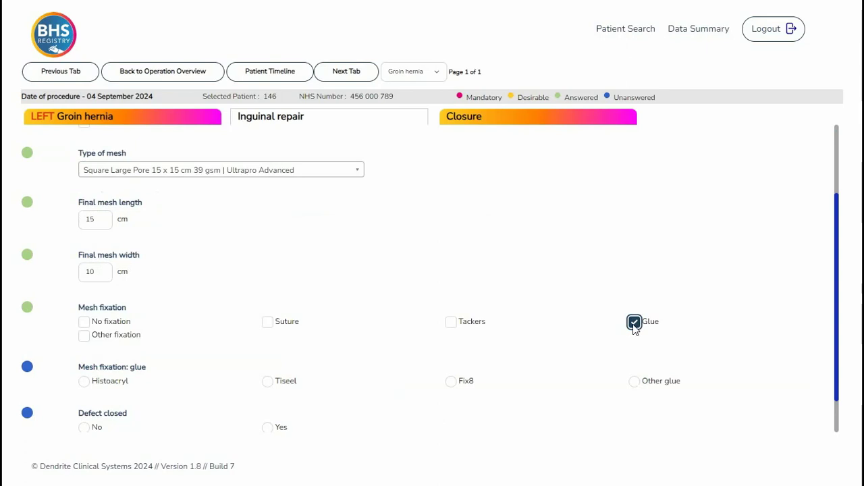
left_click(451, 382)
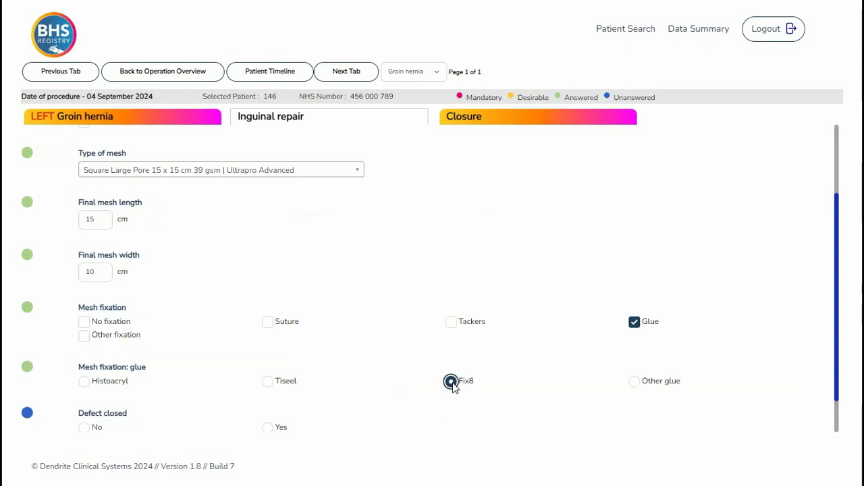
left_click(85, 428)
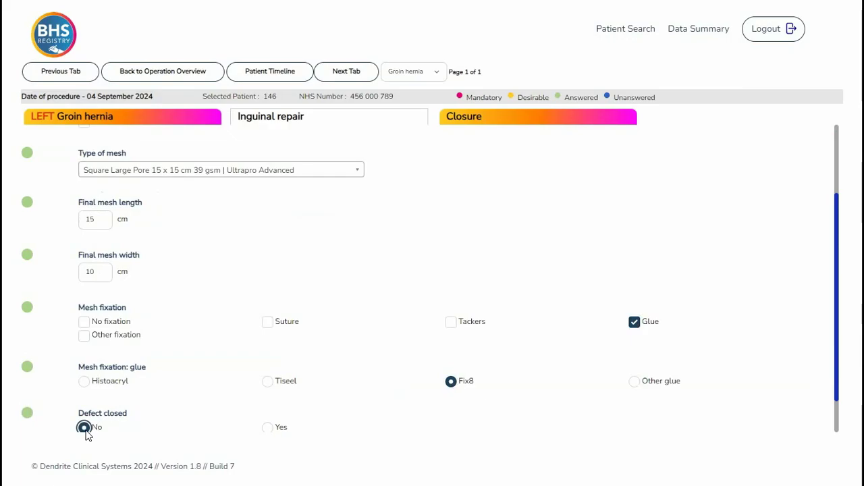
scroll(87, 432, "down", 1)
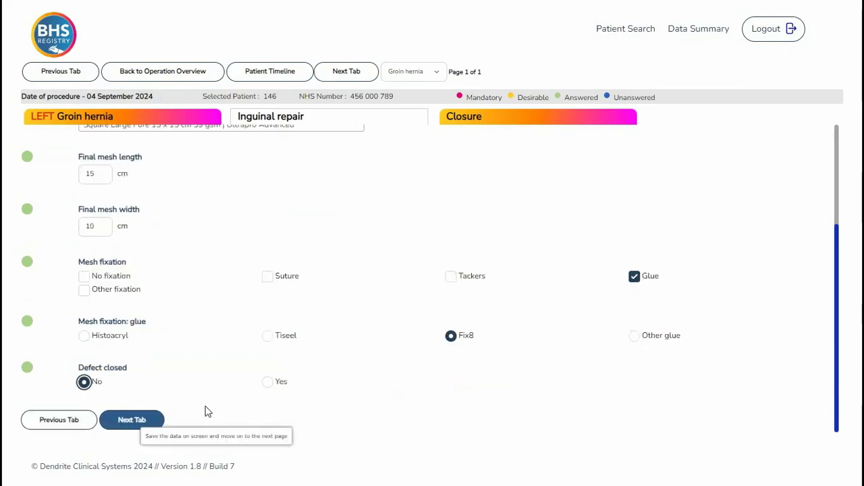
Step: Record peritoneal defect closure with Fix8 glue and no intra-operative complications, then return to Operation overview
left_click(132, 419)
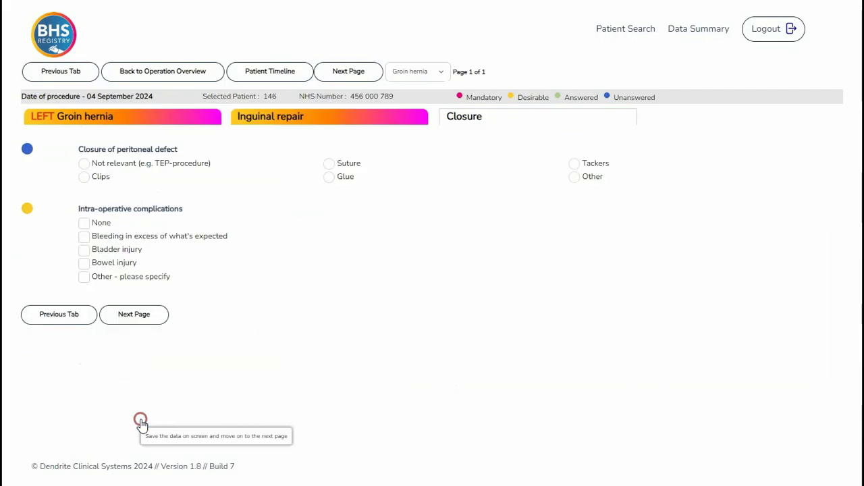
left_click(329, 178)
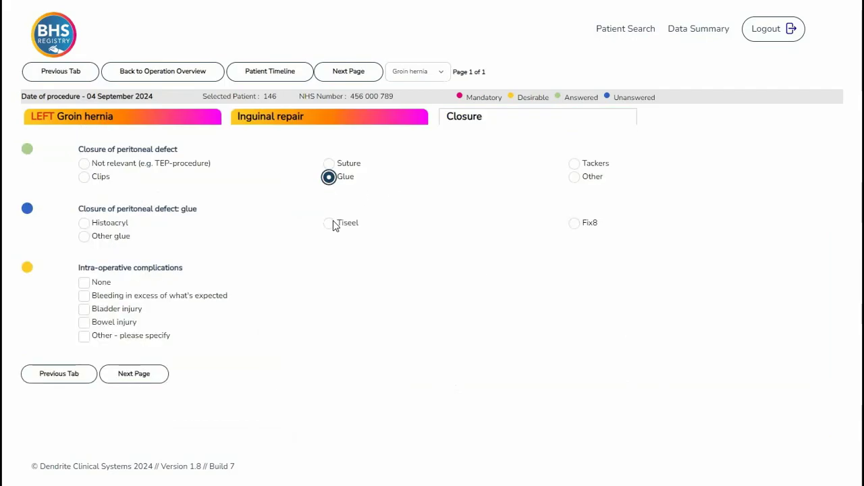
left_click(574, 224)
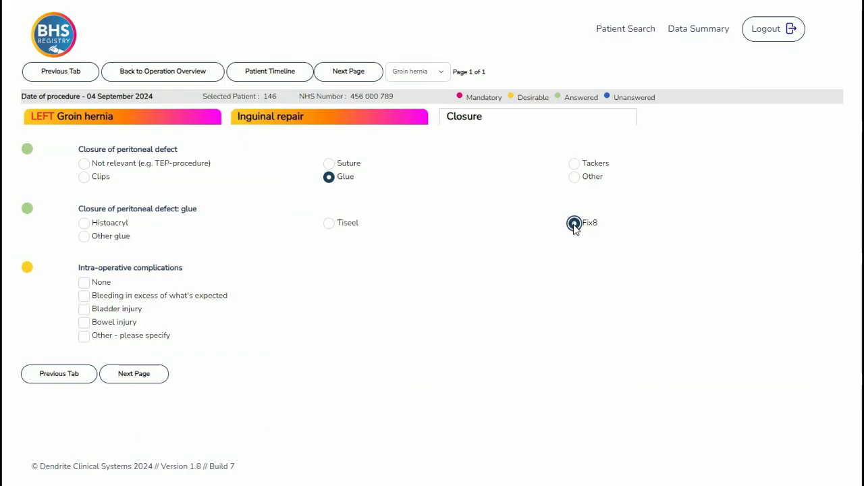
left_click(84, 283)
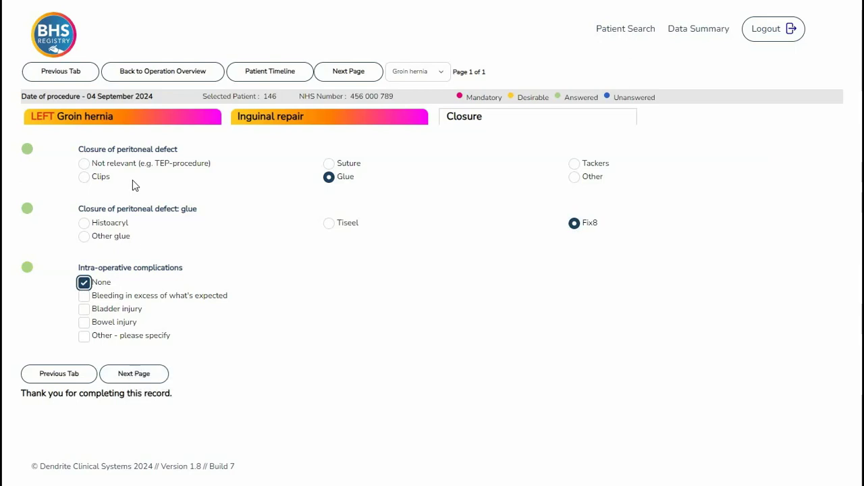
left_click(166, 73)
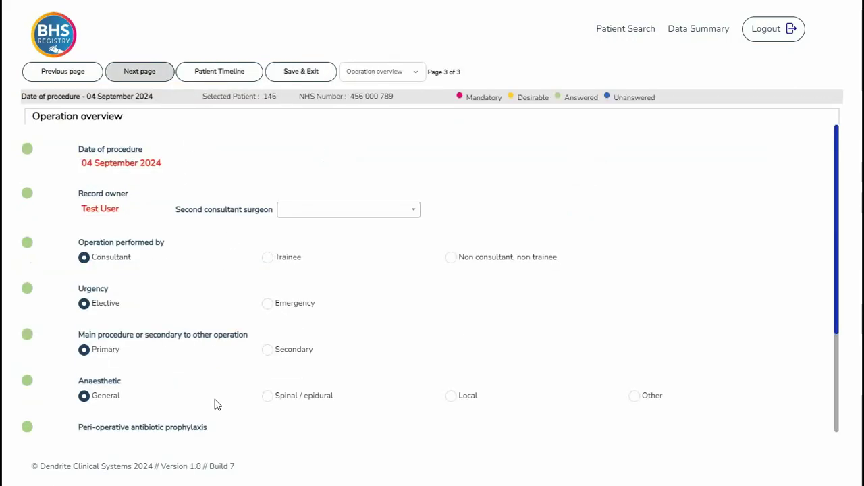
Step: Review the Operation overview page, then Save & Exit back to My Patients
scroll(216, 403, "down", 3)
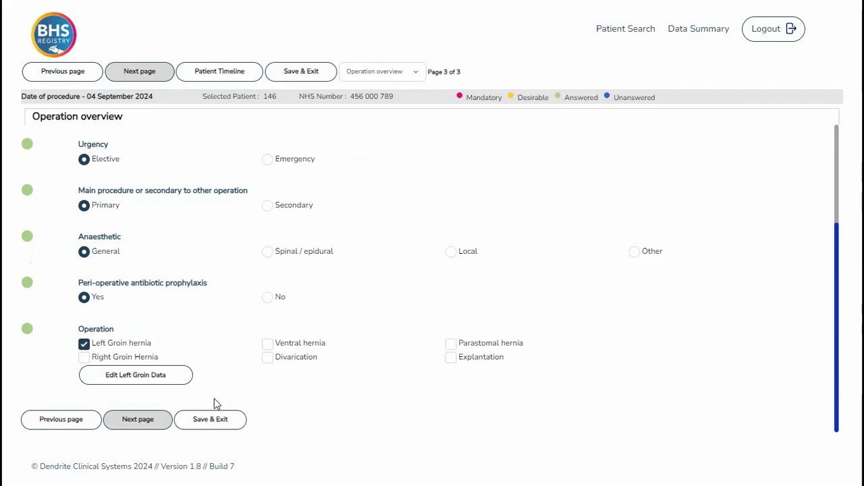
scroll(216, 404, "up", 3)
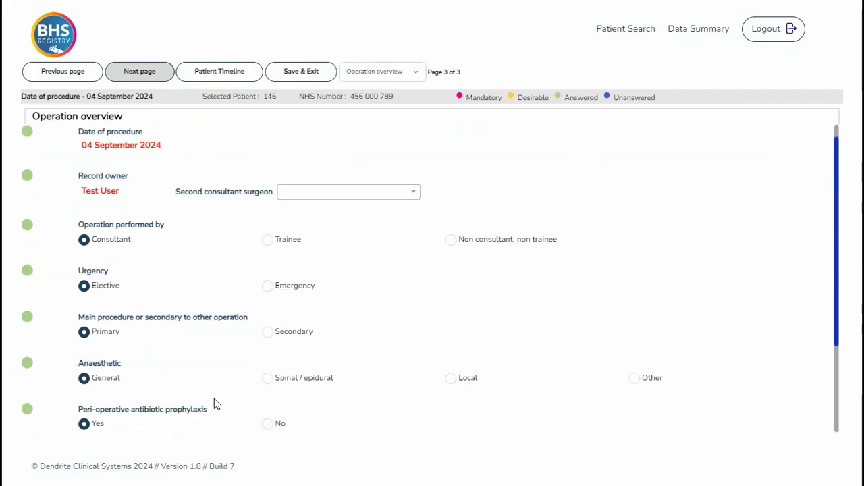
left_click(295, 73)
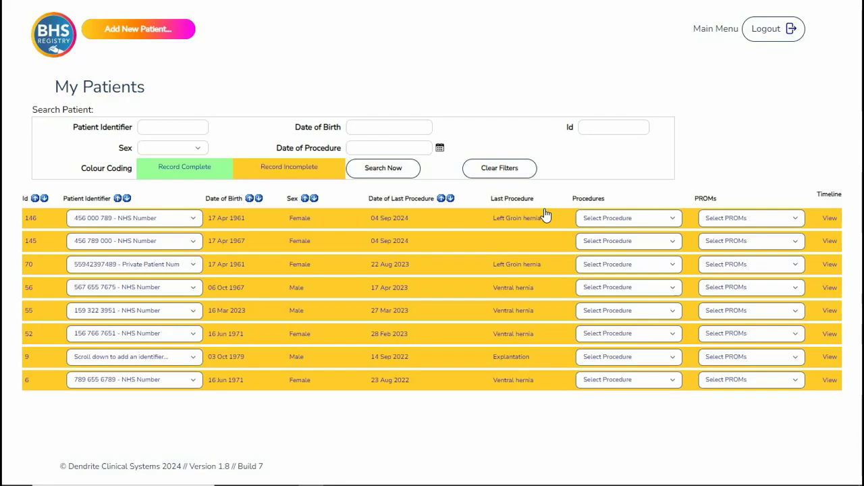
left_click(663, 220)
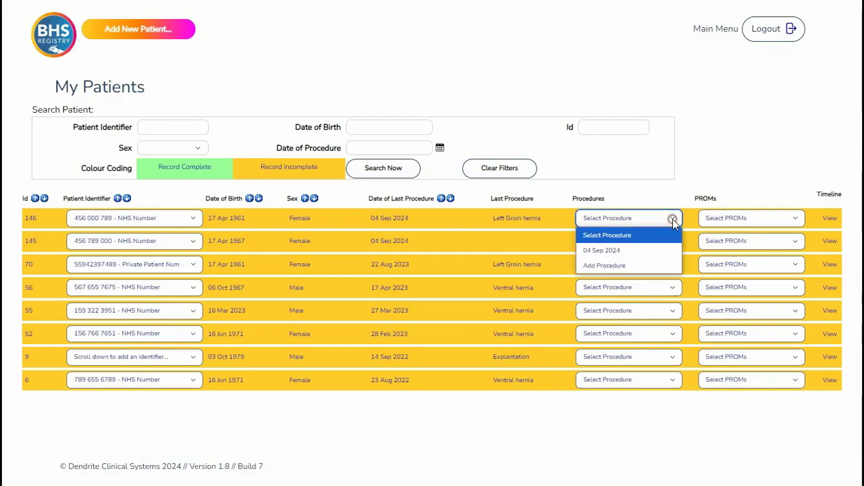
left_click(673, 223)
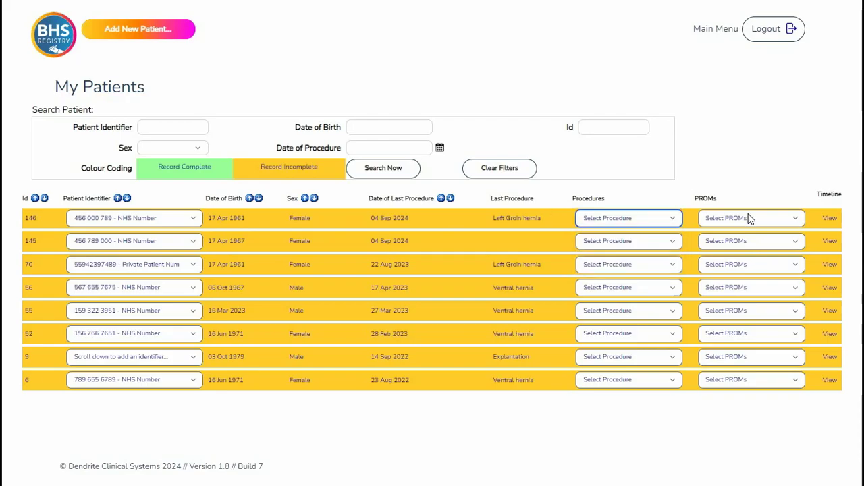
left_click(794, 223)
left_click(794, 225)
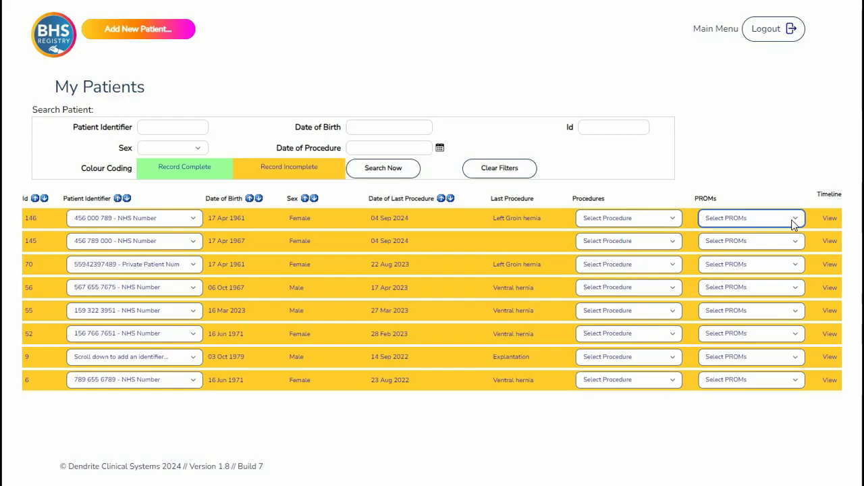